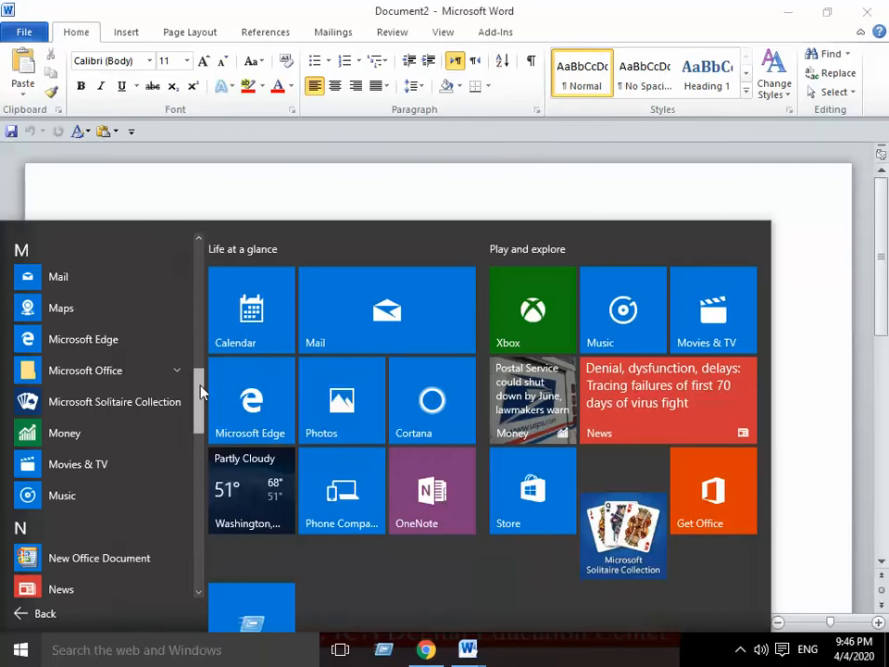
Step: Locate Microsoft Word 2010 in the Microsoft Office group of the installed programs
left_click(104, 370)
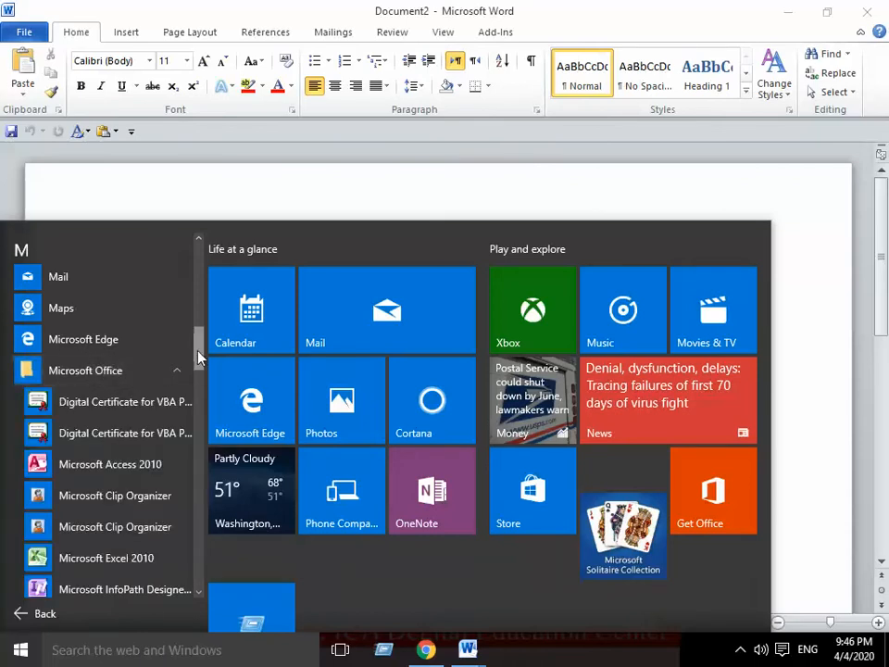
left_click_drag(198, 357, 198, 463)
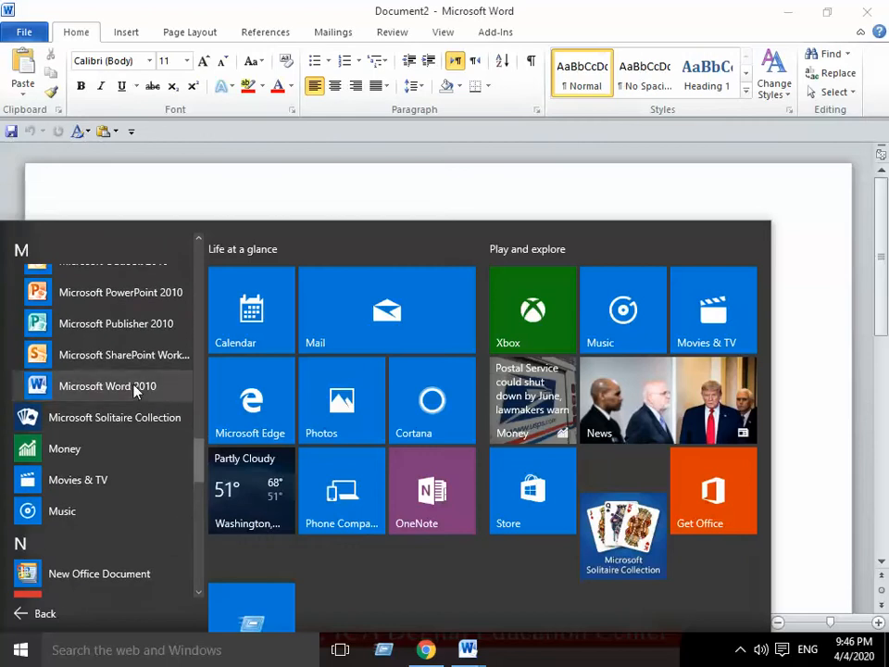
left_click(267, 196)
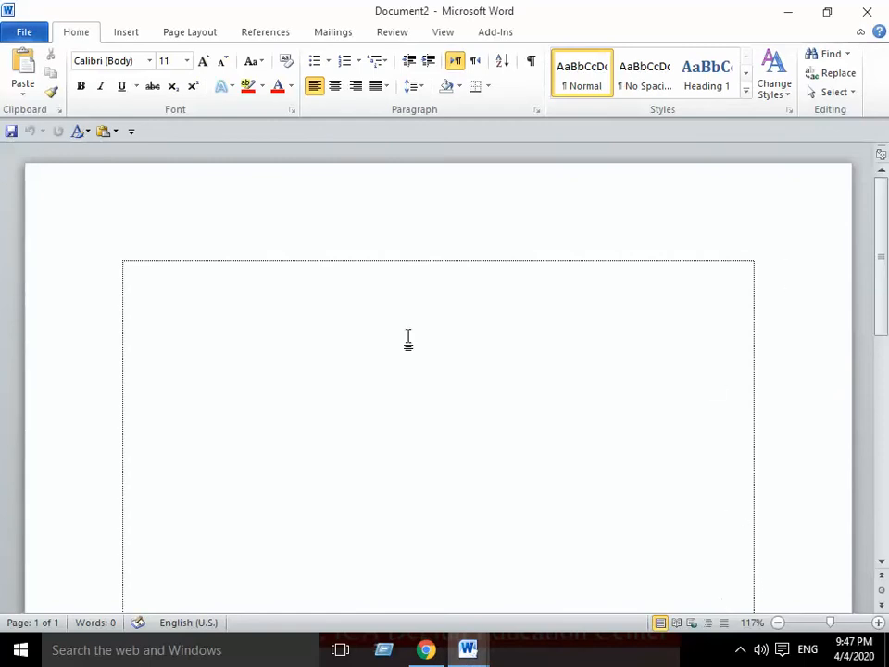
Step: Close Document2 and paste the copied University of ICA Bangladesh paragraph into the blank Document1
left_click(871, 11)
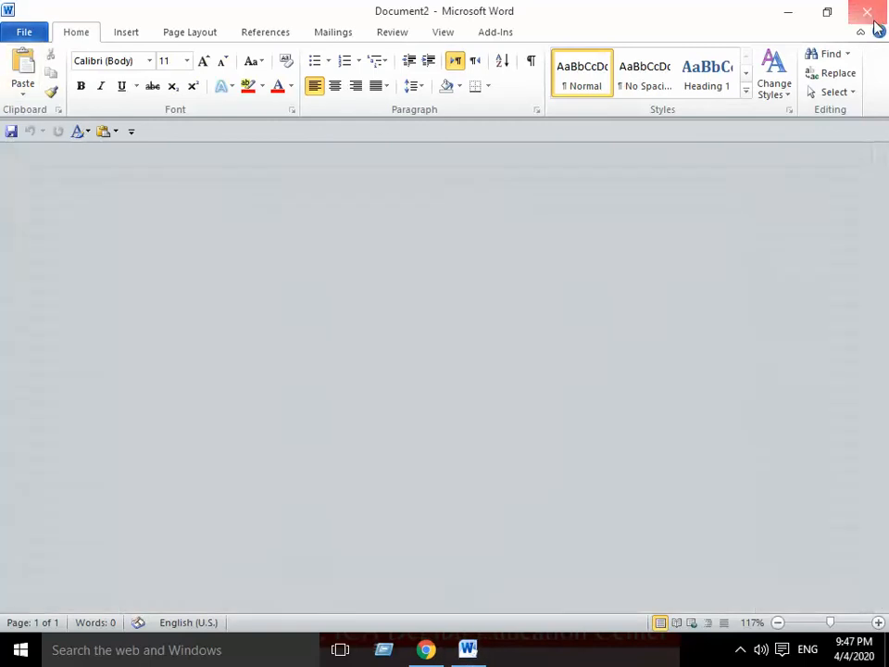
left_click(474, 650)
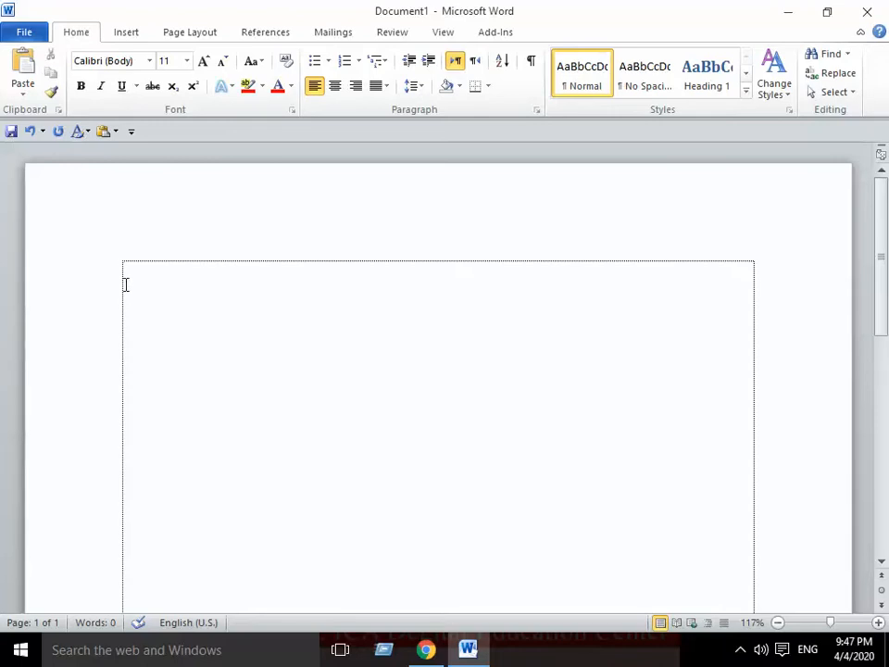
right_click(131, 280)
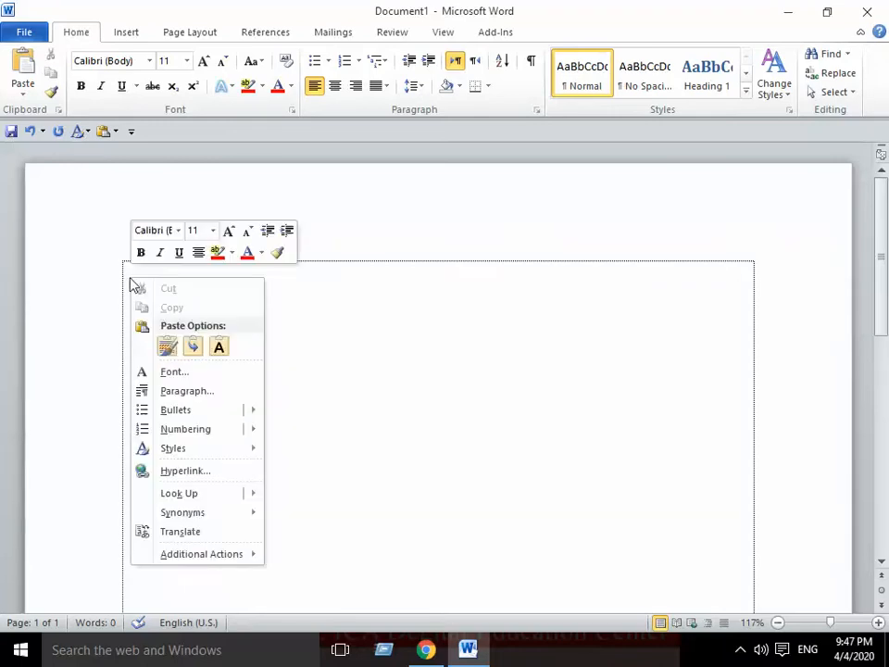
left_click(377, 338)
type("University of ICA Bangladesh has been established for the promotion of literature, Fine Arts, Science, Computing & Technology etc. and also for the diffusion of useful knowledge. It has been started on the basis of the society registration ACT XX1 of 1860 under a department of Ministry of Commerce and Affiliated with the different institution of India, Japan & Canada. University of ICA Bangladesh was registered & accepted by the Government of Bangladesh under society registration ACT 1860 from a department of Ministry of Commerce firstly in the name of Institute of Computer Administration bearing registration no. S-10826/10 of 1996. As per resolution on 06.01.2010, it has changed into University of ICA Bangladesh. This University of ICA Bangladesh is running under society registration ACT from 1990 and it is also affiliated by Ministry of Education, Bangladesh Technical Education Board Code: 50742.")
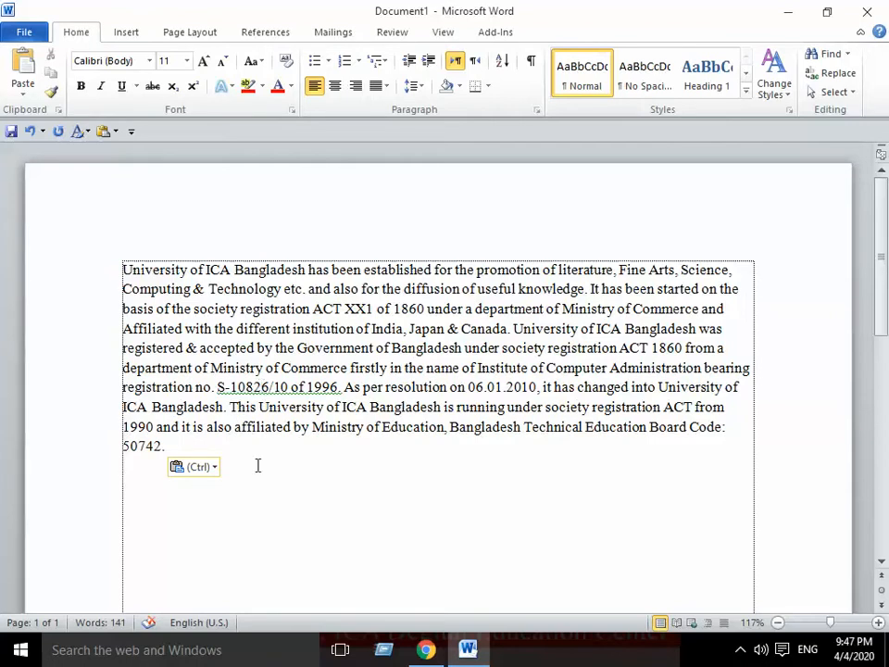
Step: Apply Justify alignment to the newly pasted paragraph
left_click(166, 448)
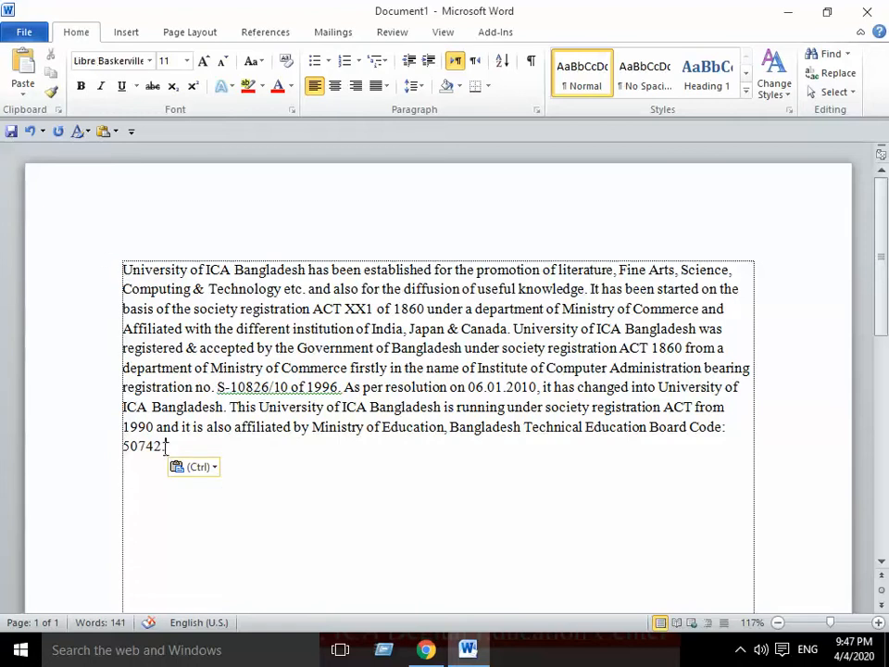
left_click(374, 87)
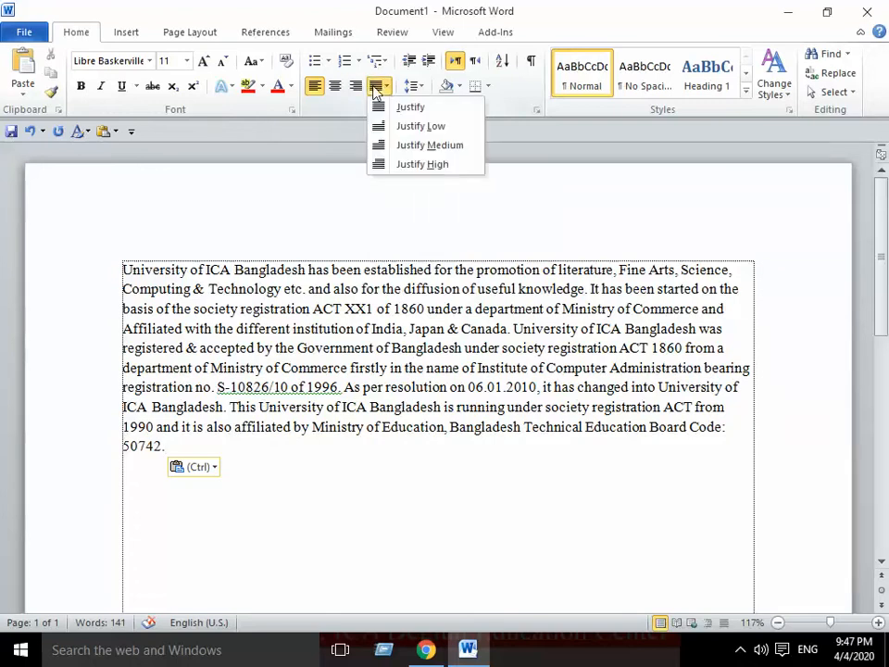
left_click(421, 116)
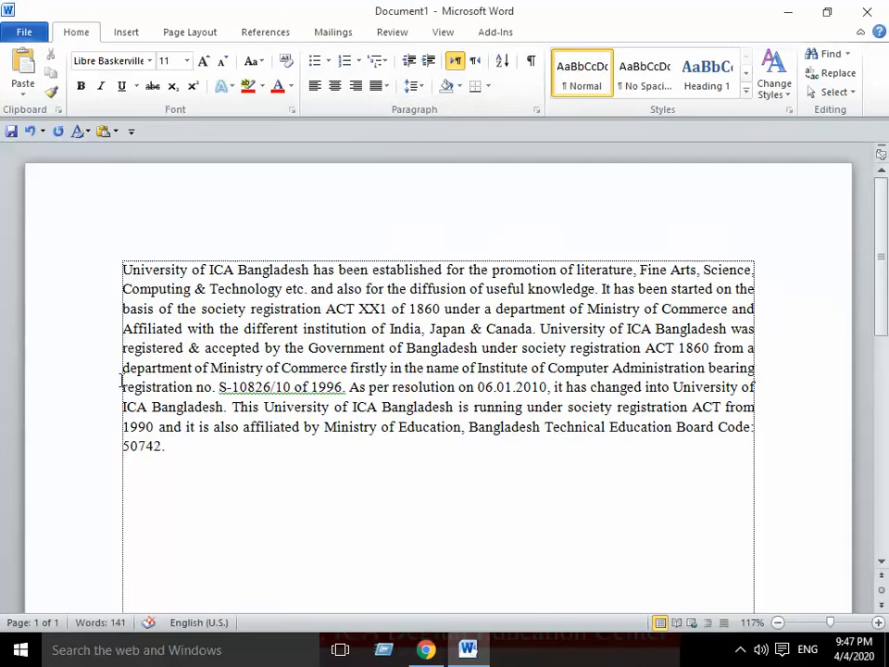
Step: Try left, centered and right alignment on the paragraph, ending with left alignment
left_click(318, 90)
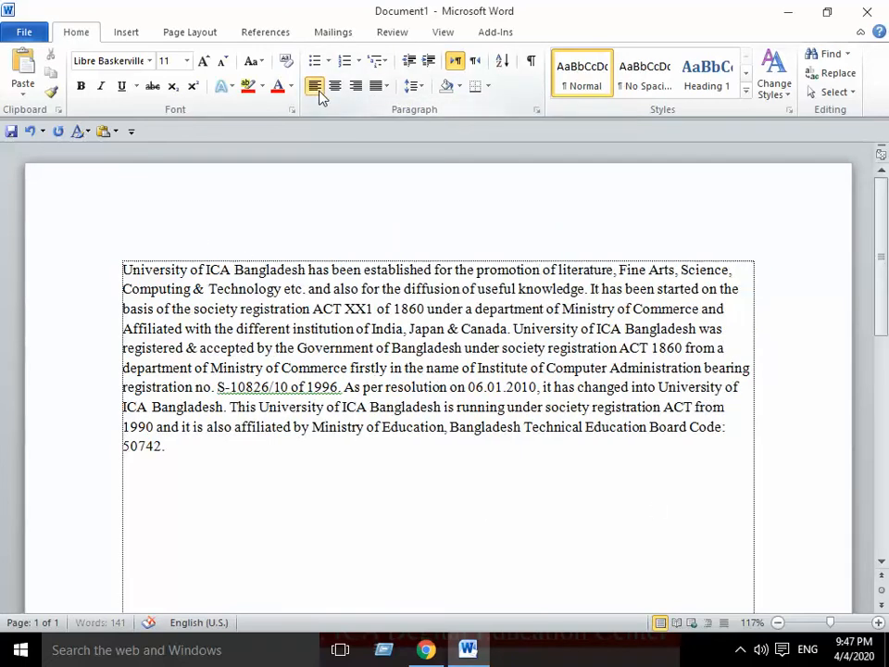
left_click(336, 88)
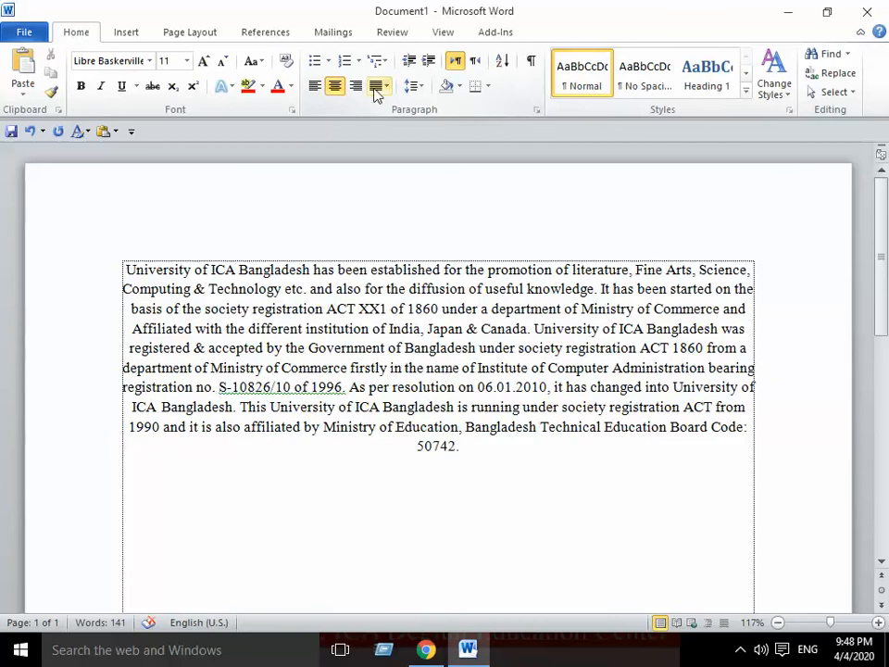
left_click(356, 87)
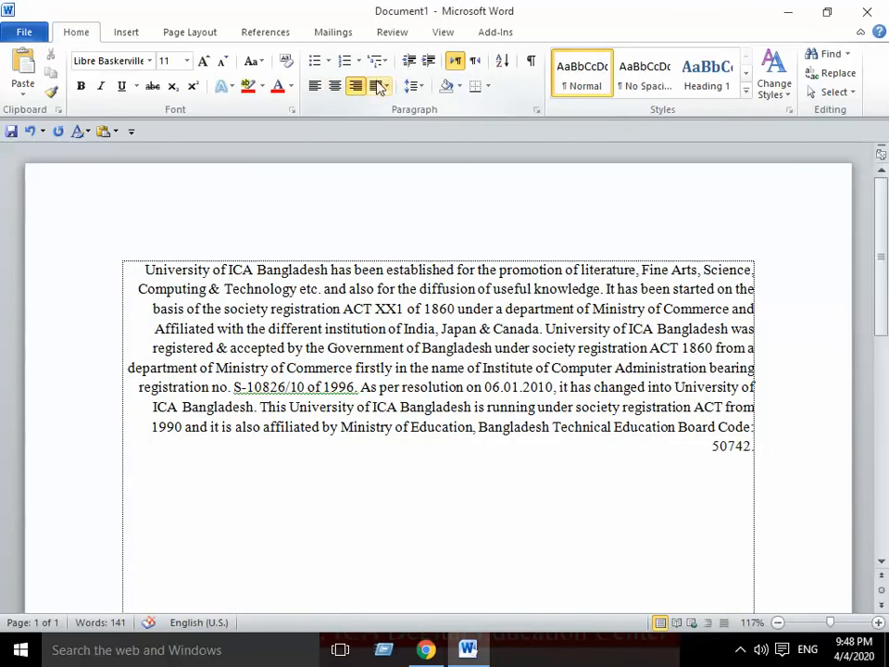
left_click(315, 89)
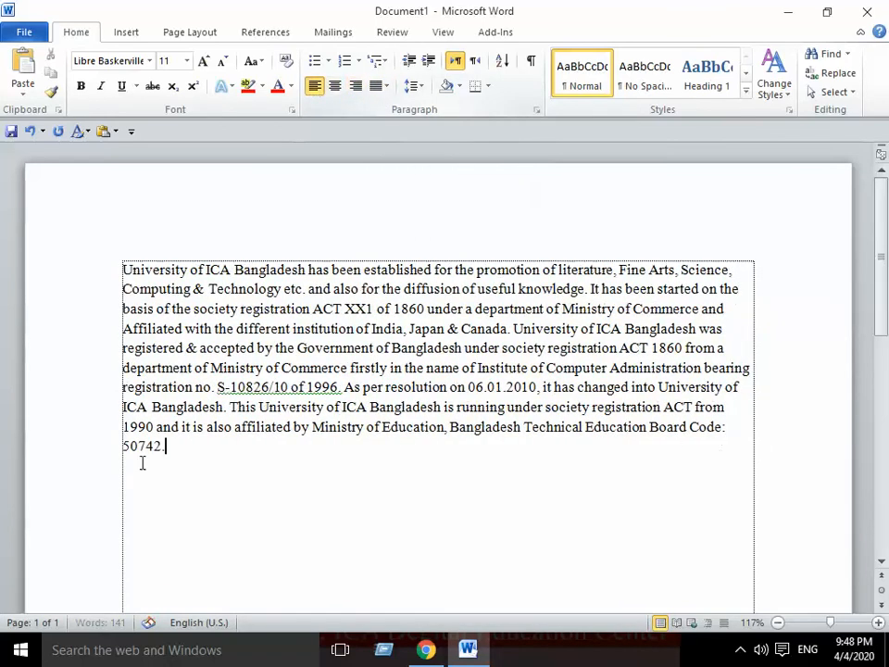
left_click(126, 493)
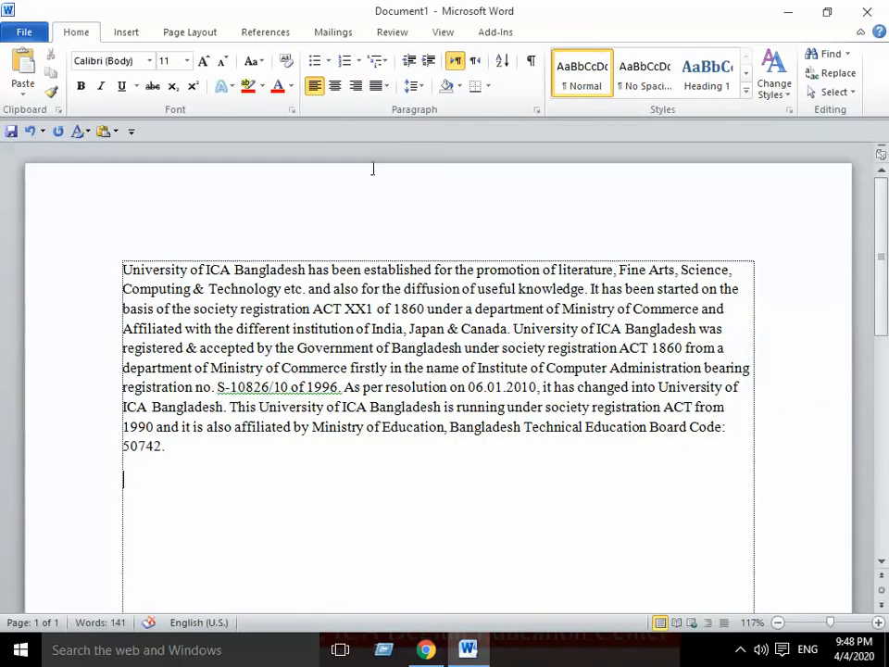
left_click(382, 86)
left_click(389, 109)
Step: Justify the University of ICA Bangladesh paragraph so both edges align with the margins
left_click(165, 446)
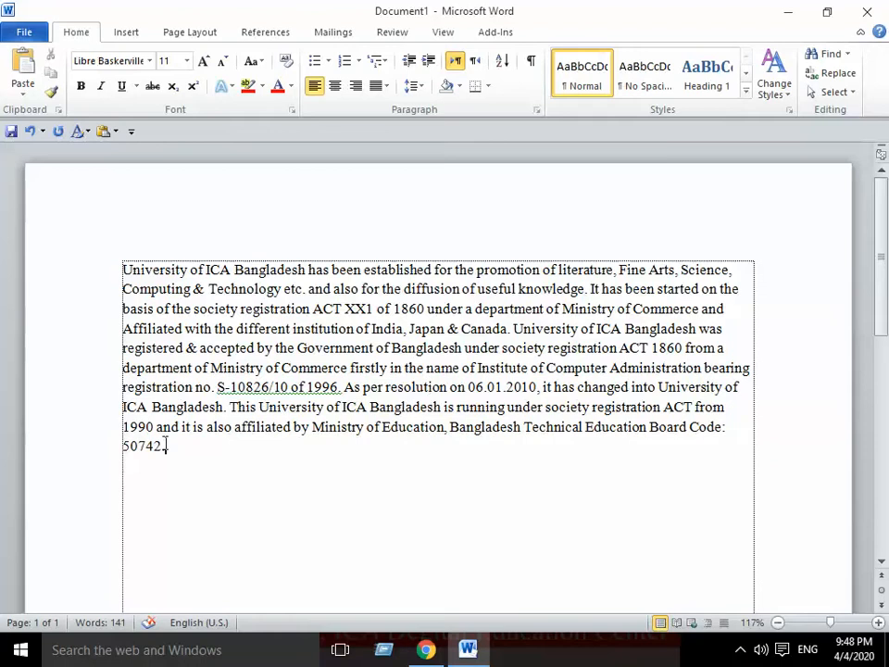
left_click(380, 86)
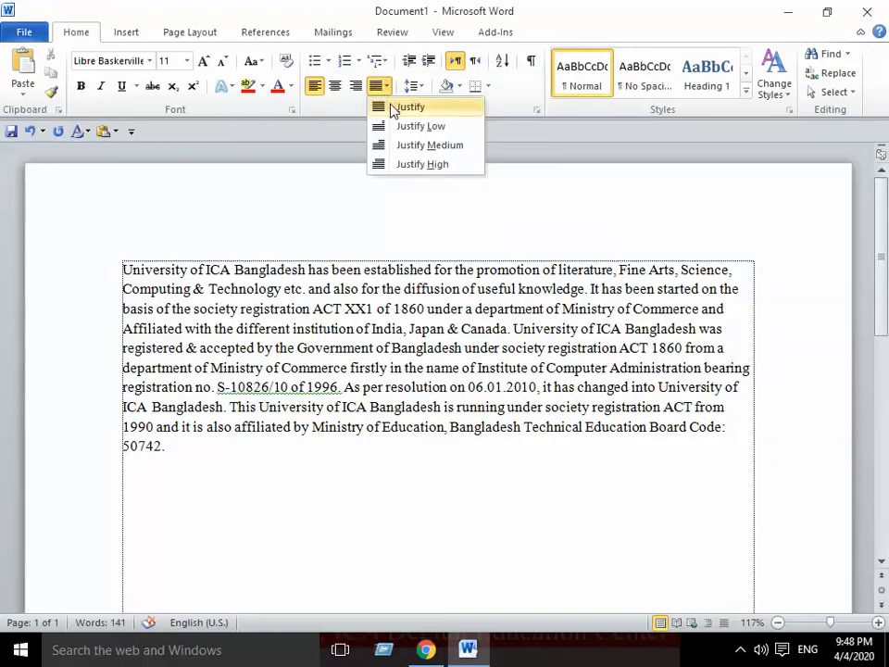
left_click(408, 108)
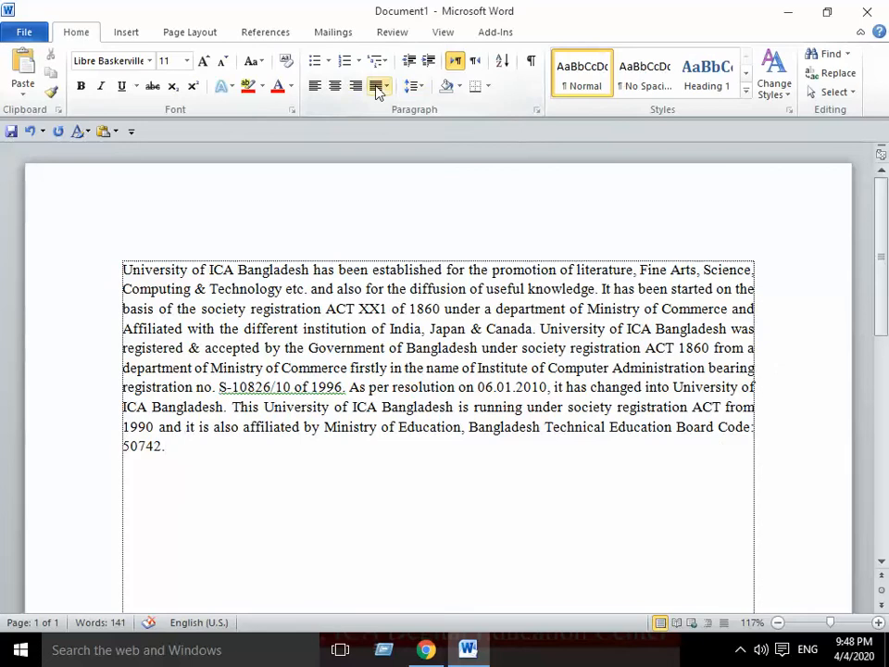
left_click(24, 36)
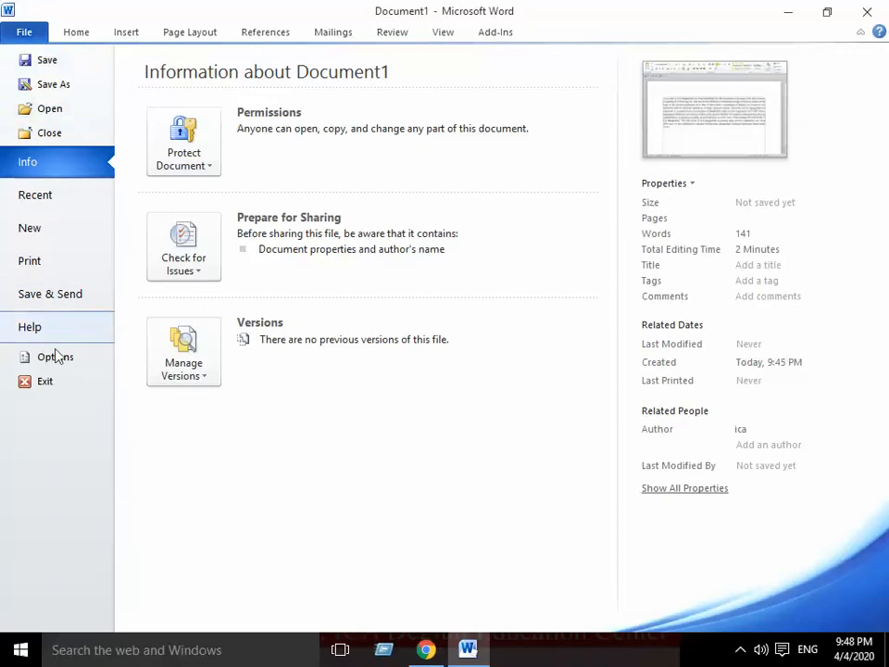
left_click(28, 33)
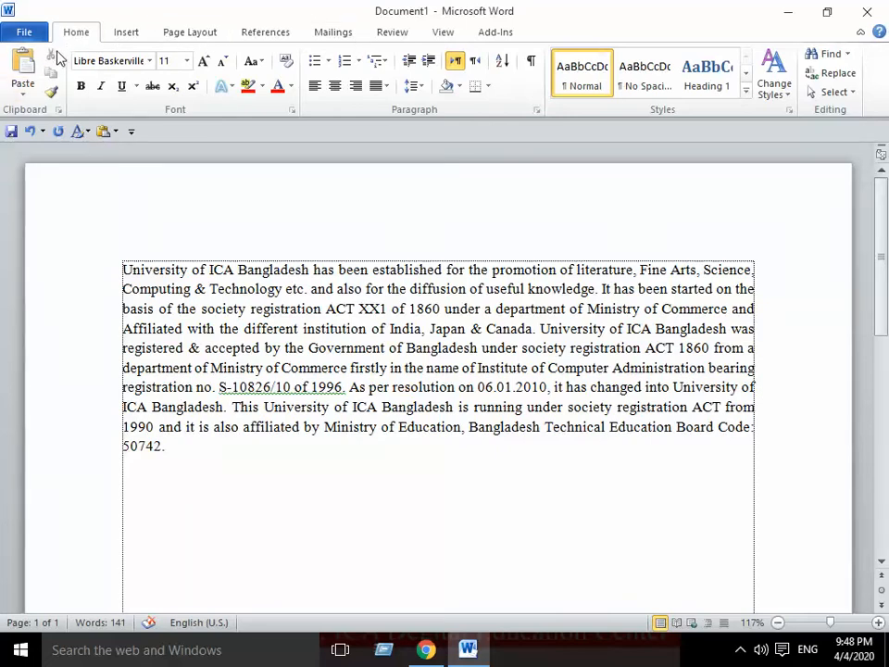
Step: Save the document as a Word Document in the Documents folder, shortening its file name to "University of ICA Bangladesh"
left_click(37, 32)
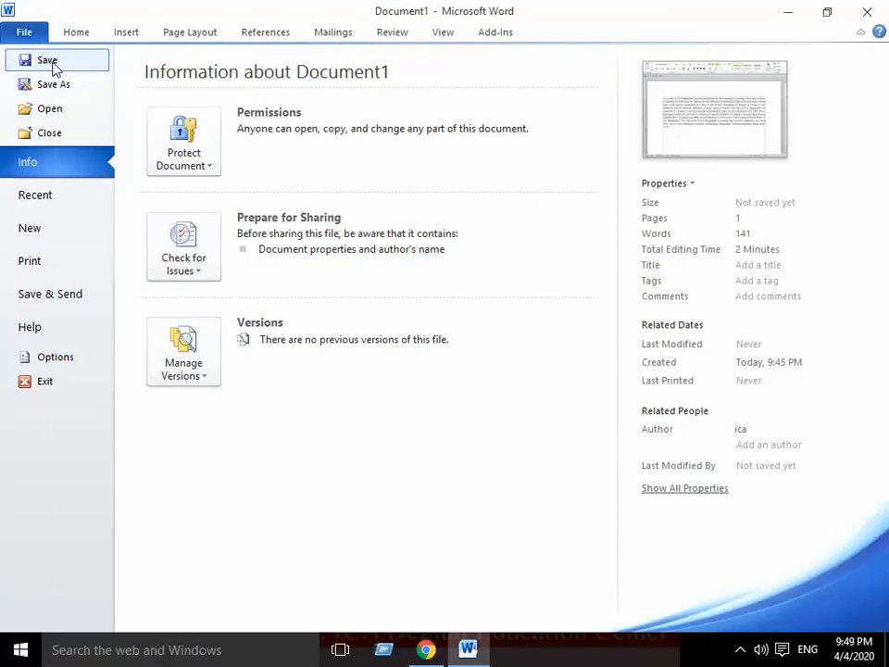
left_click(53, 68)
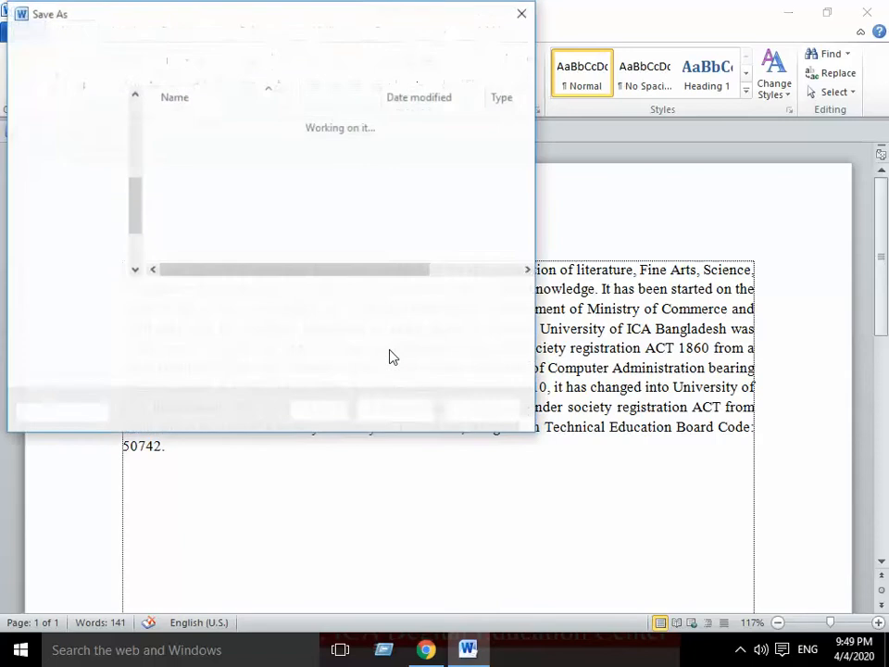
left_click_drag(298, 17, 402, 100)
left_click_drag(602, 379, 359, 410)
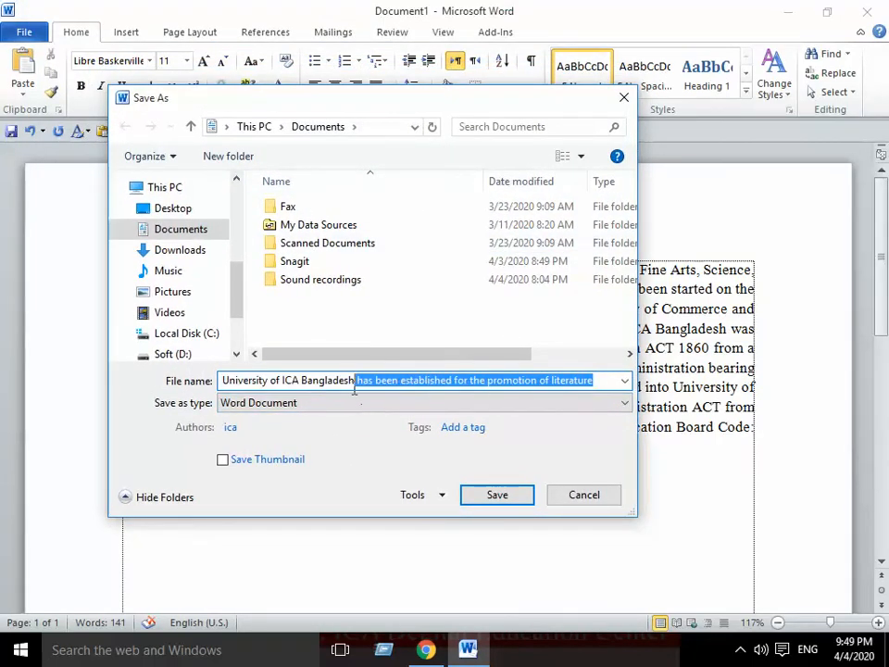
key("BackSpace")
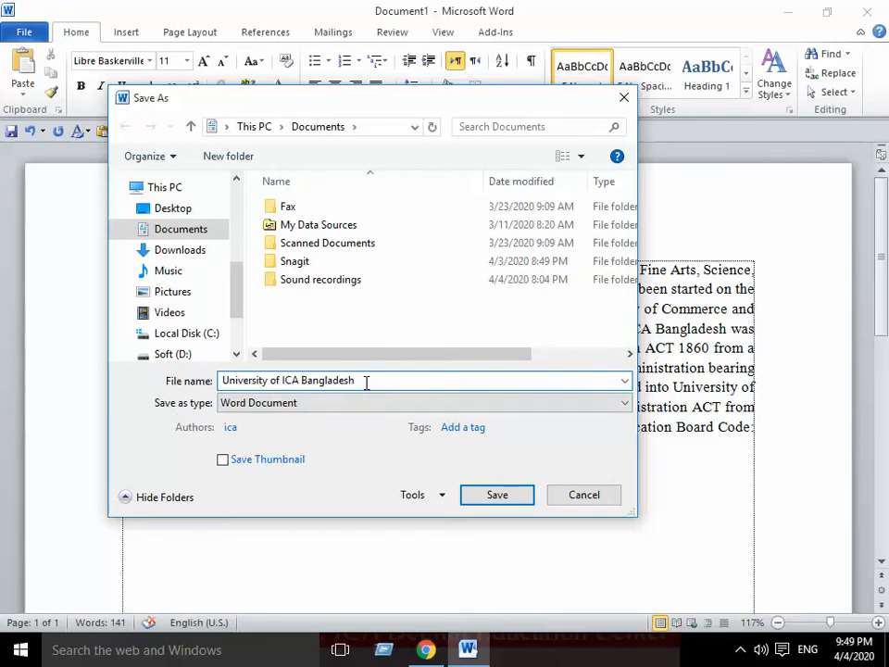
left_click(222, 381)
left_click(501, 497)
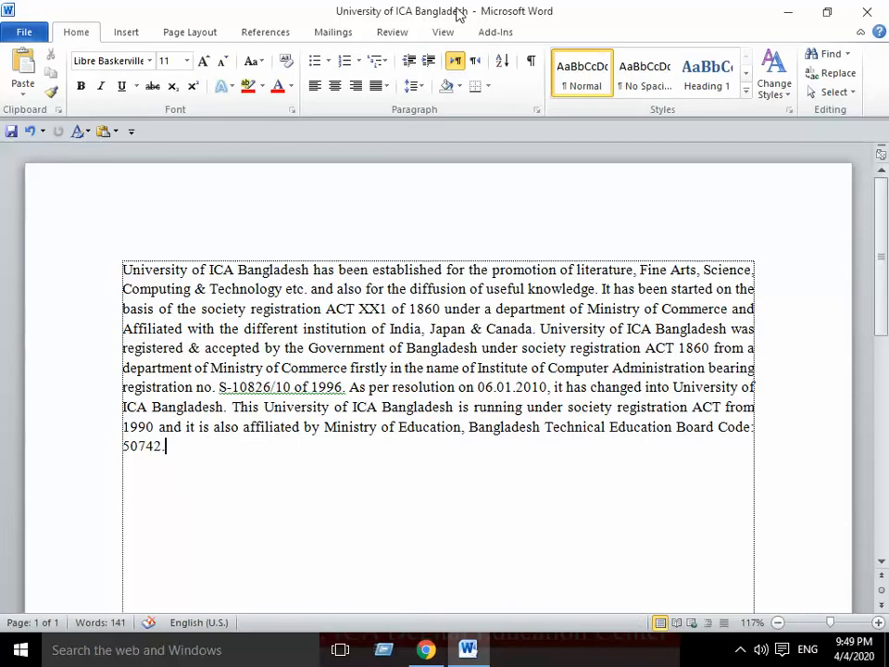
Step: Close the University of ICA Bangladesh document and reopen it from the Documents folder
left_click(24, 33)
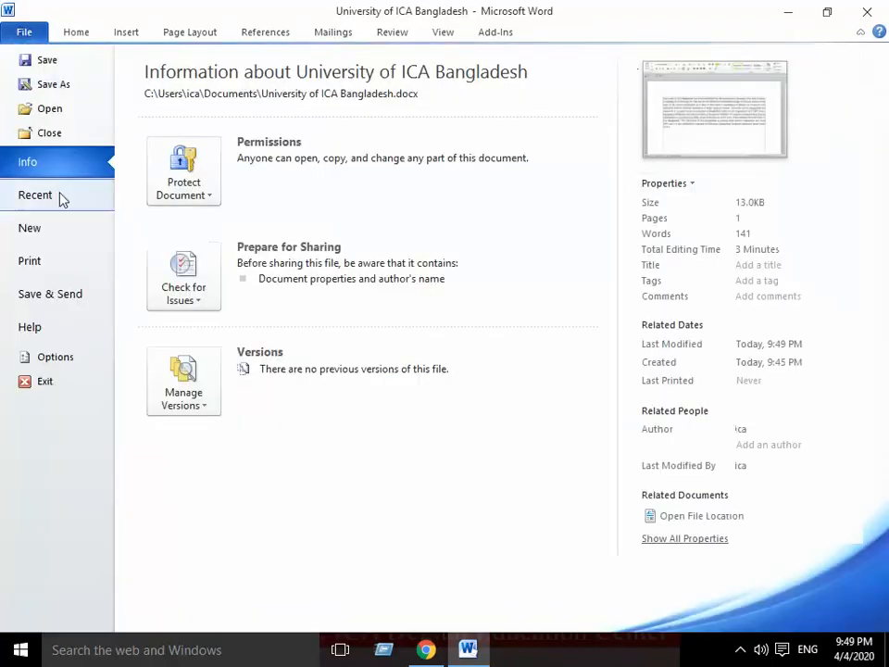
left_click(51, 134)
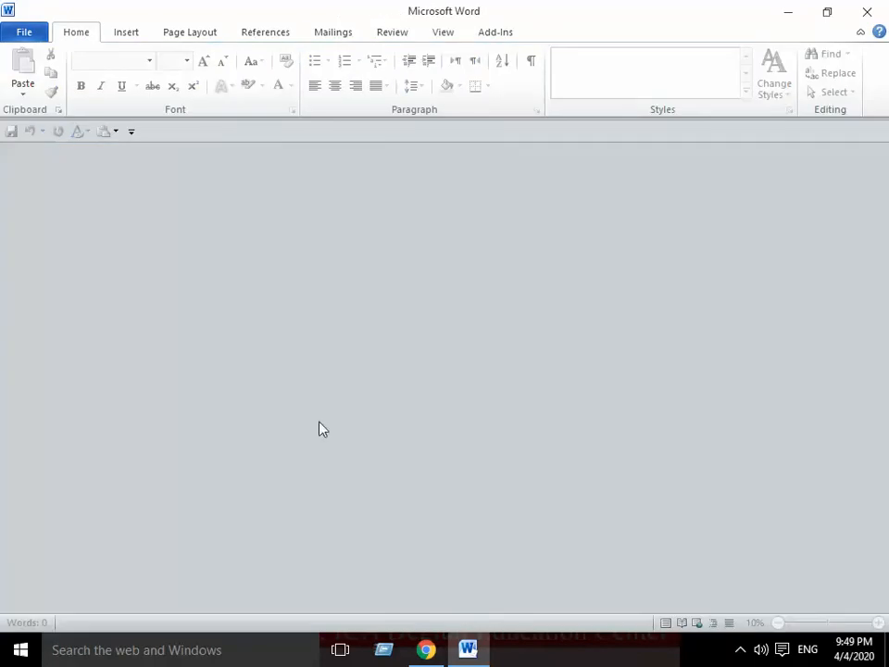
left_click(31, 33)
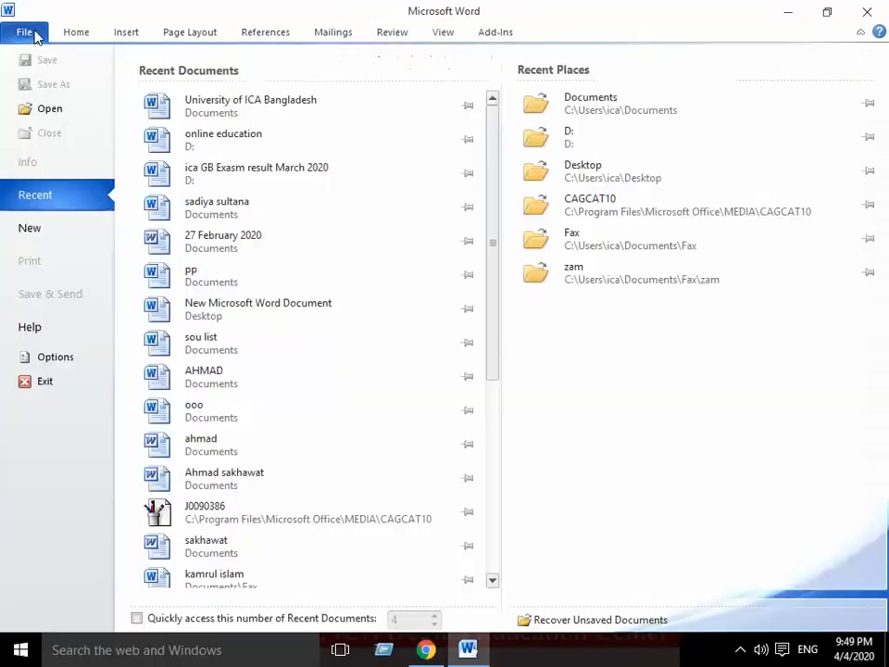
left_click(50, 113)
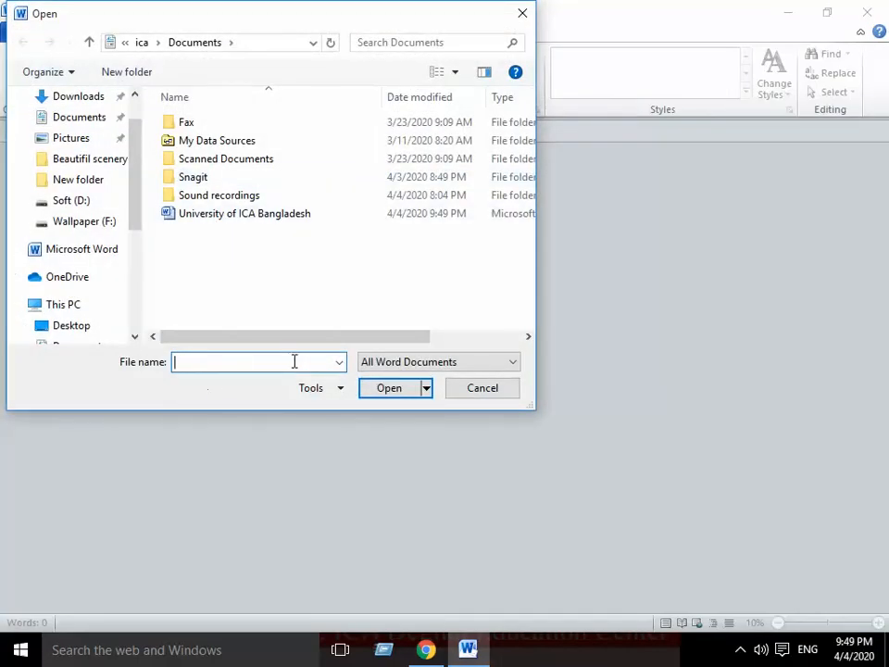
left_click(196, 214)
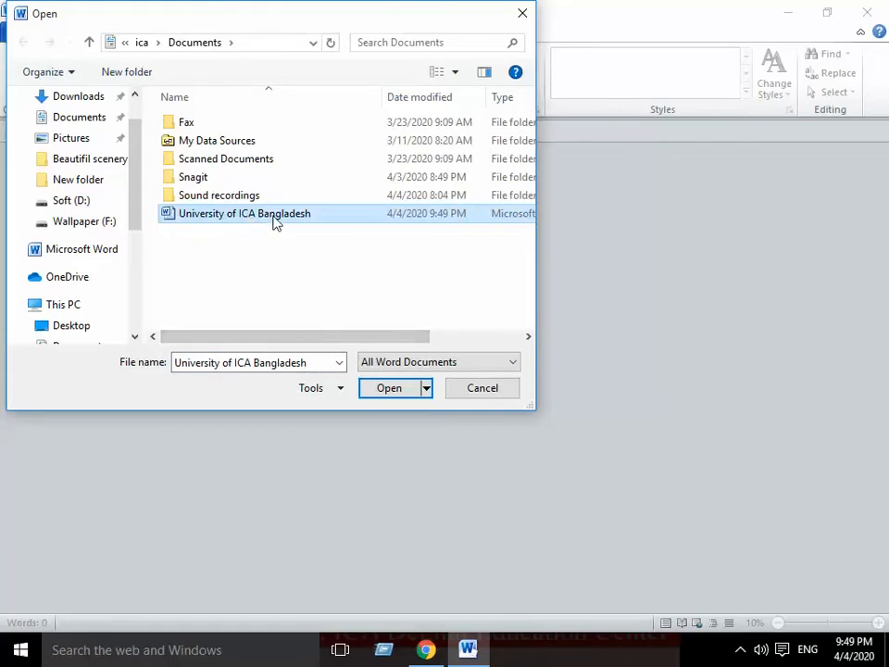
left_click(316, 362)
left_click(388, 388)
scroll(428, 385, "down", 5)
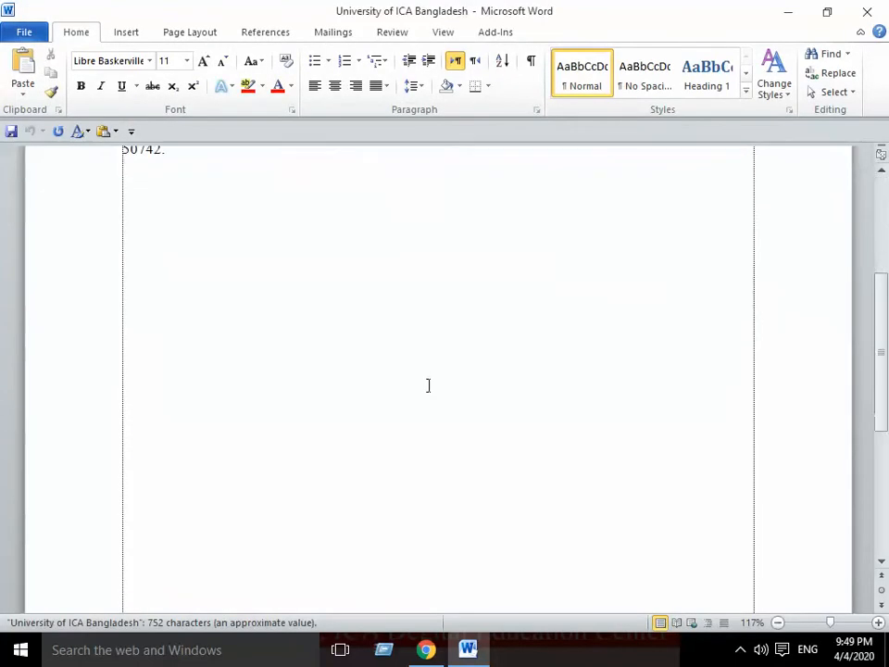
scroll(428, 385, "up", 5)
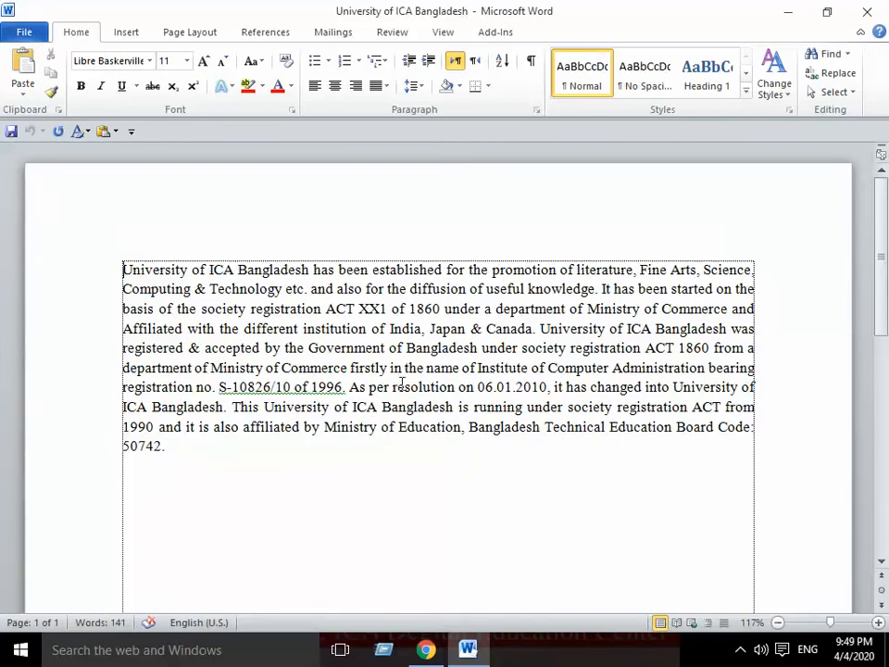
Step: Save the reopened document under its existing name
left_click(26, 36)
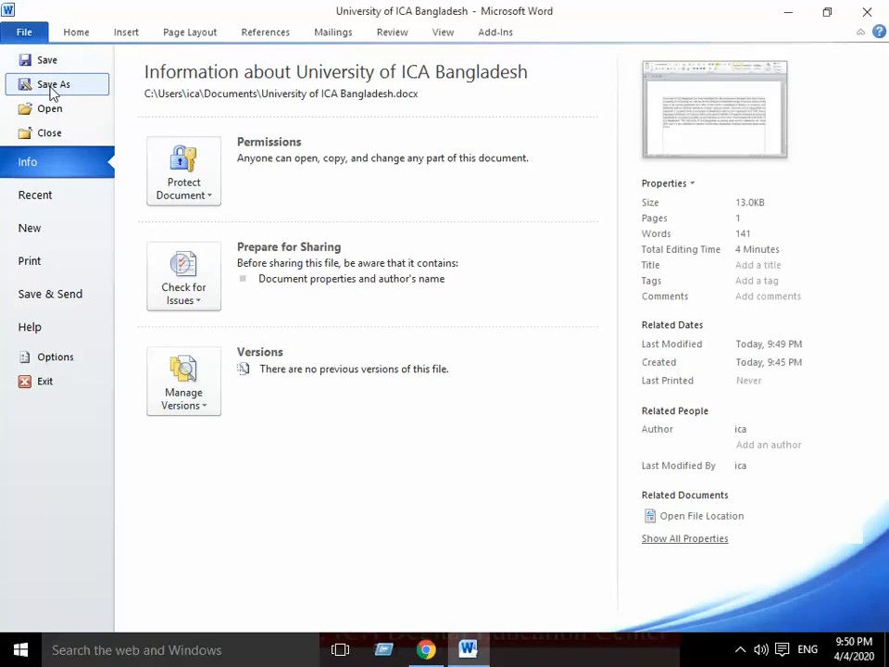
left_click(46, 61)
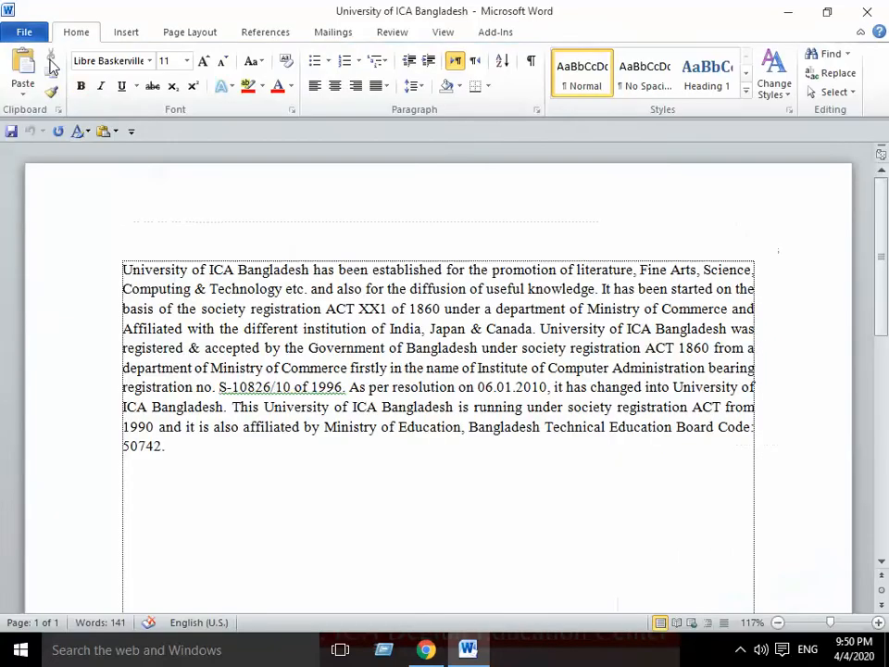
Step: Save the document again, and save a Word Document copy in the Documents folder with the instructor's name as the file name
left_click(34, 31)
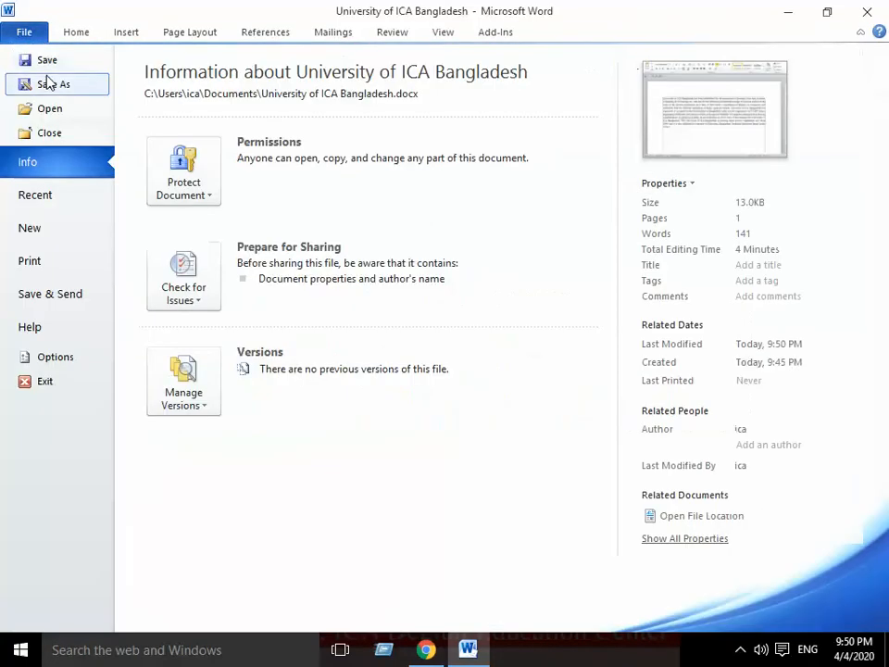
left_click(44, 71)
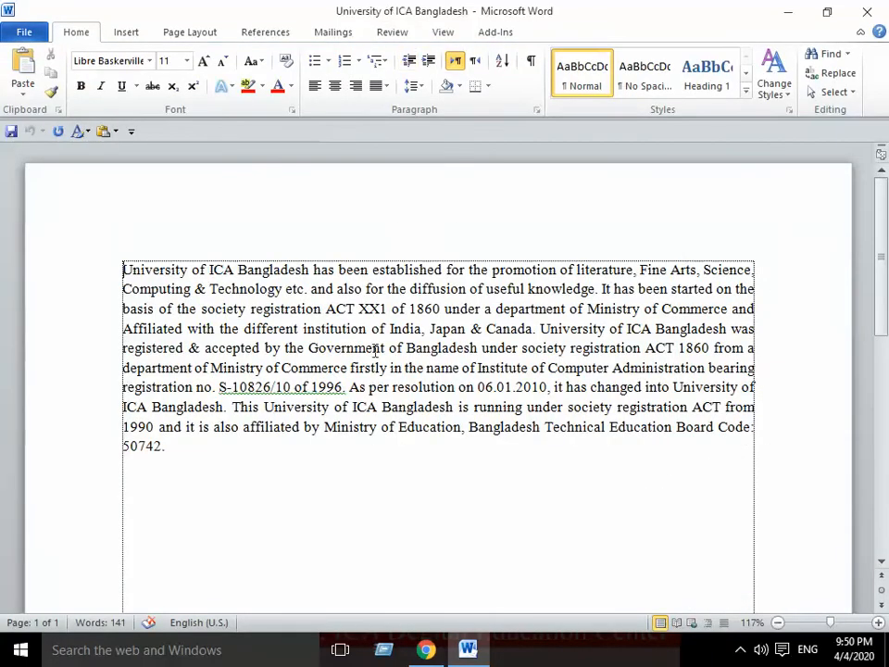
left_click(21, 30)
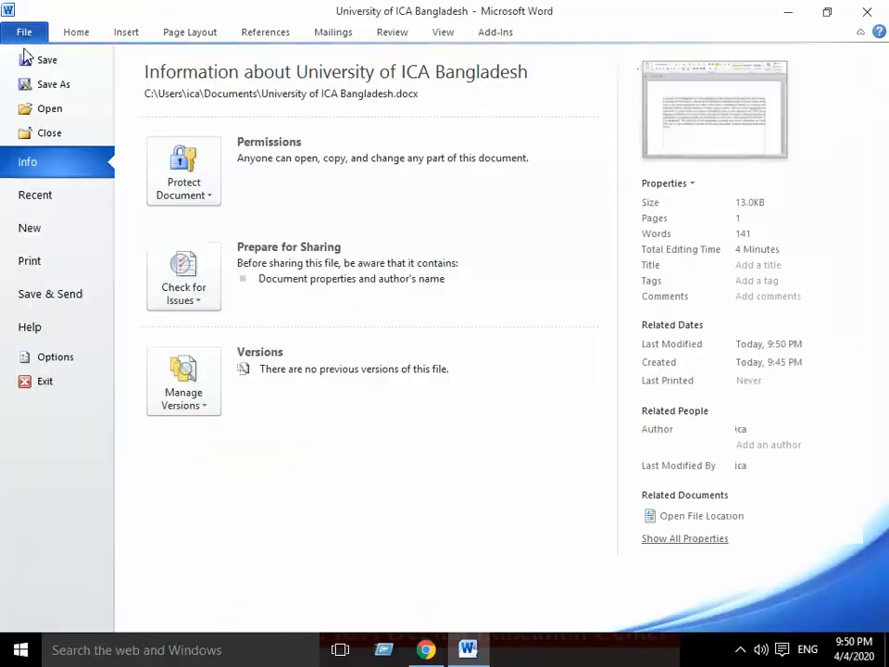
left_click(54, 84)
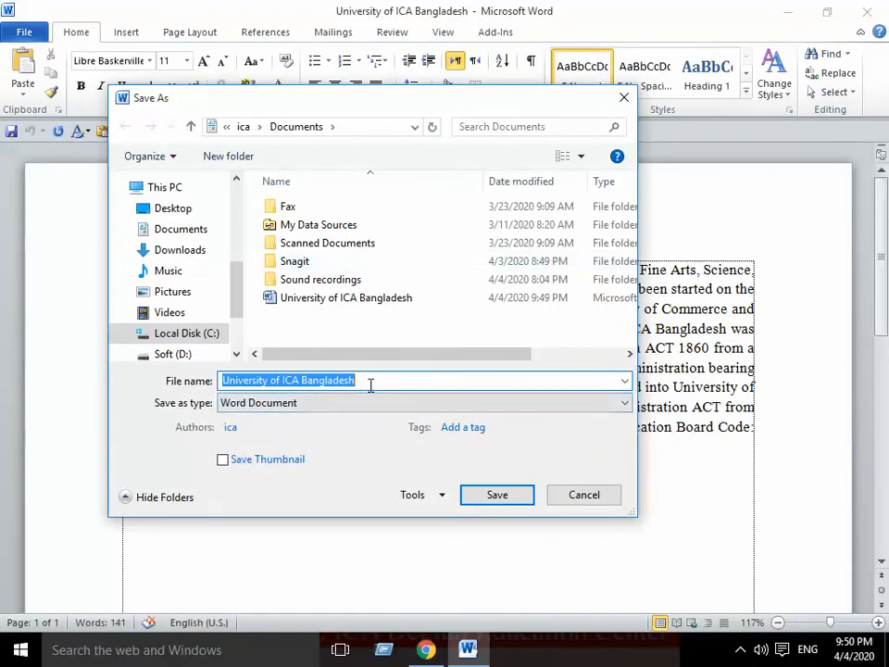
type("shadhin")
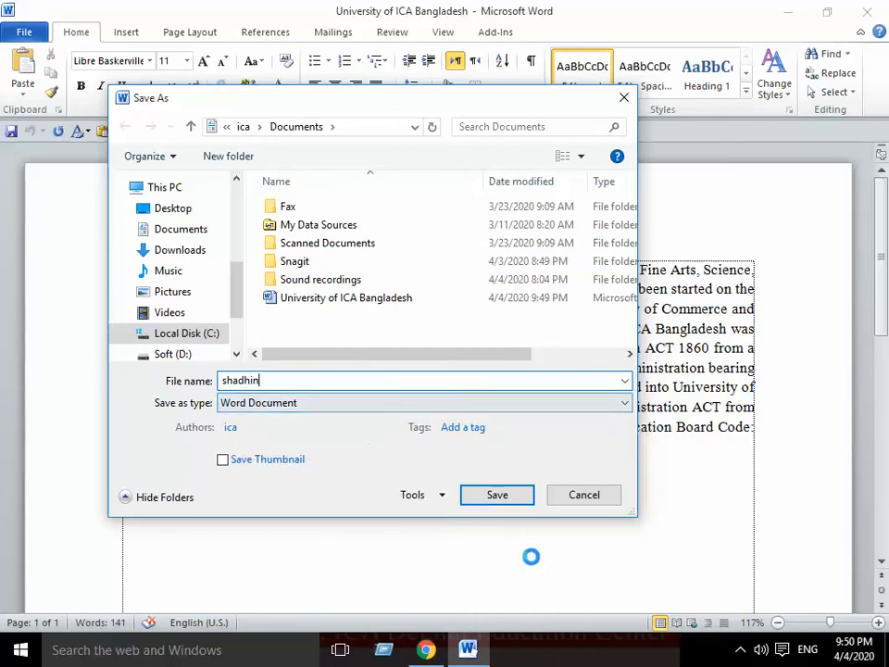
left_click(514, 497)
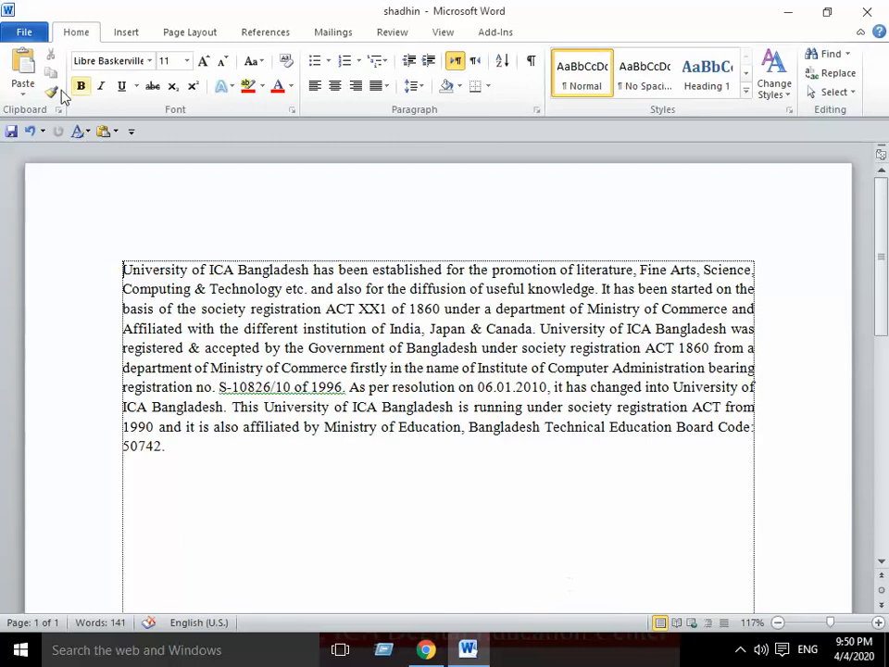
Step: Delete the "University of ICA Bangladesh" file from the Documents folder while browsing for files to open, without opening another document
left_click(31, 34)
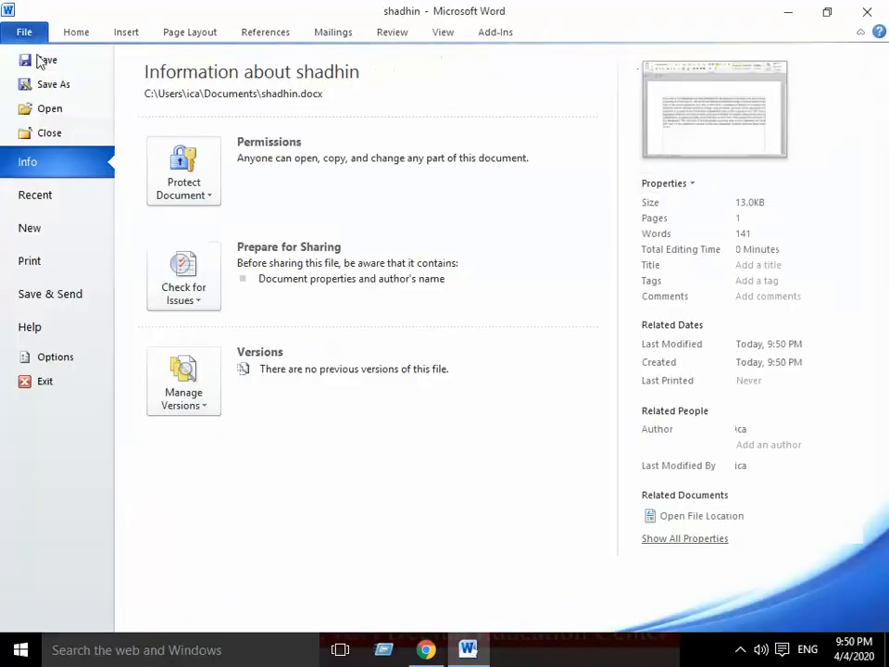
left_click(48, 110)
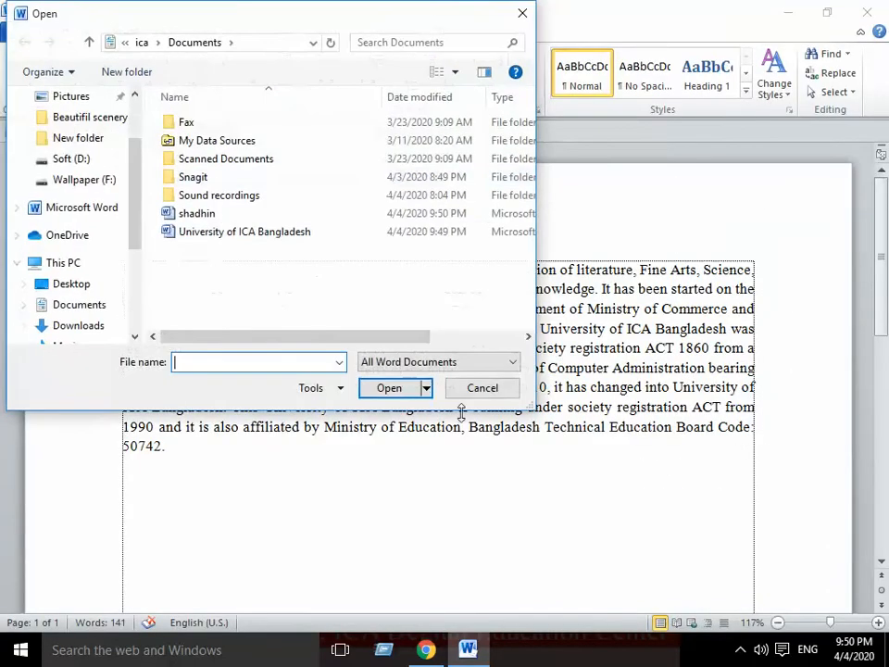
left_click(226, 236)
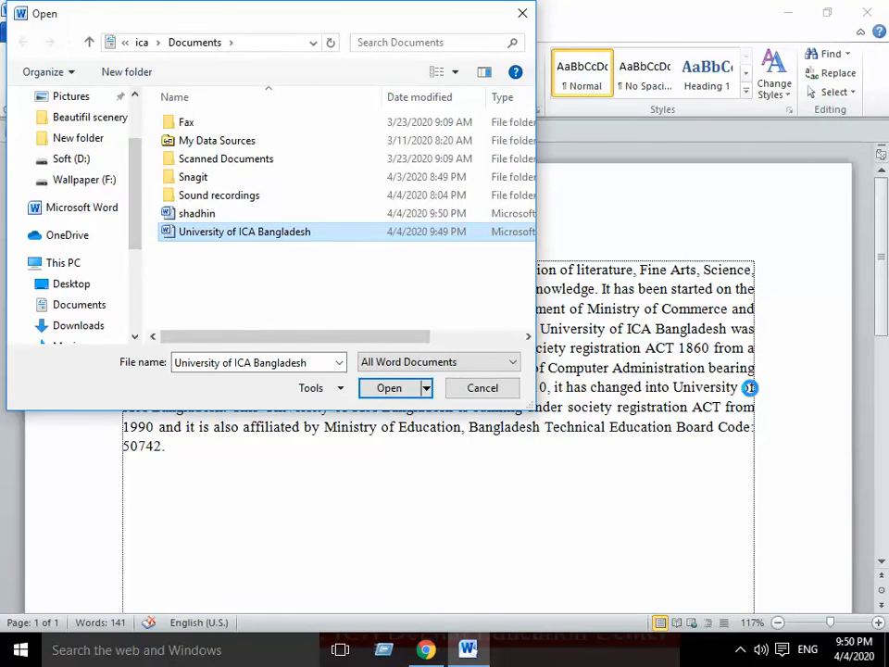
key("Delete")
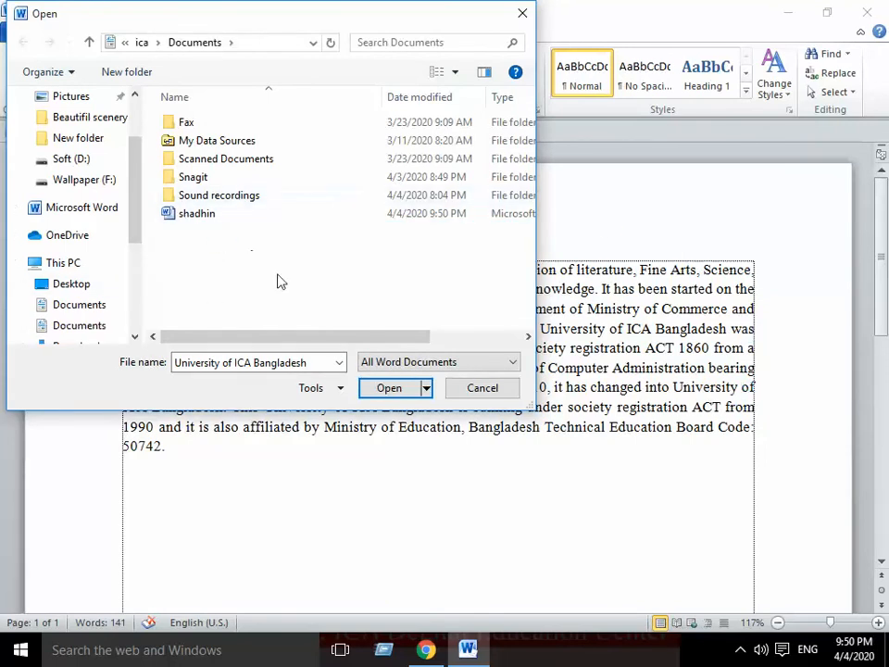
left_click(484, 388)
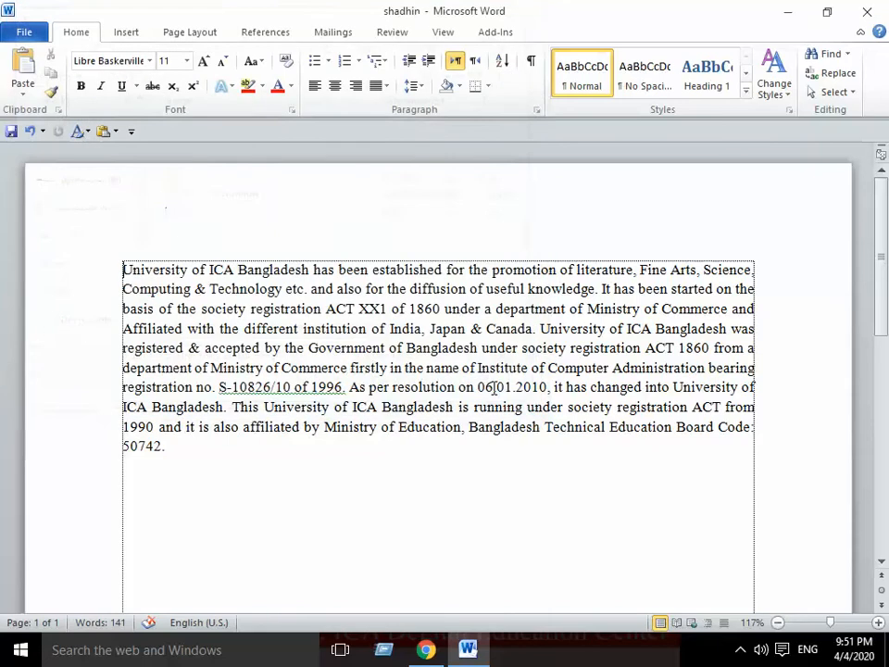
Step: Set up the print job for 4 copies on A4 paper, reviewing the available printers without changing the selected one
left_click(37, 32)
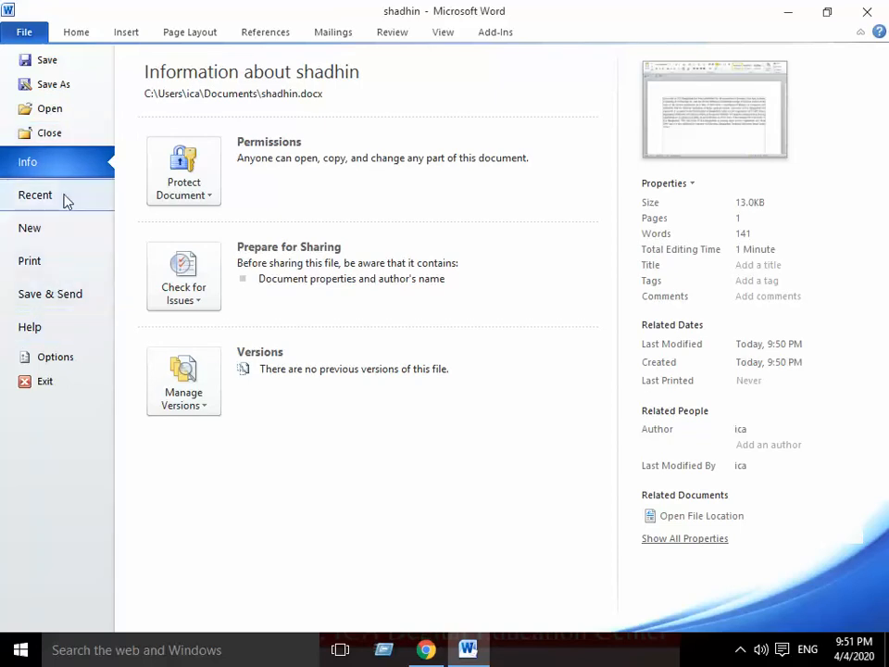
left_click(23, 33)
left_click(23, 33)
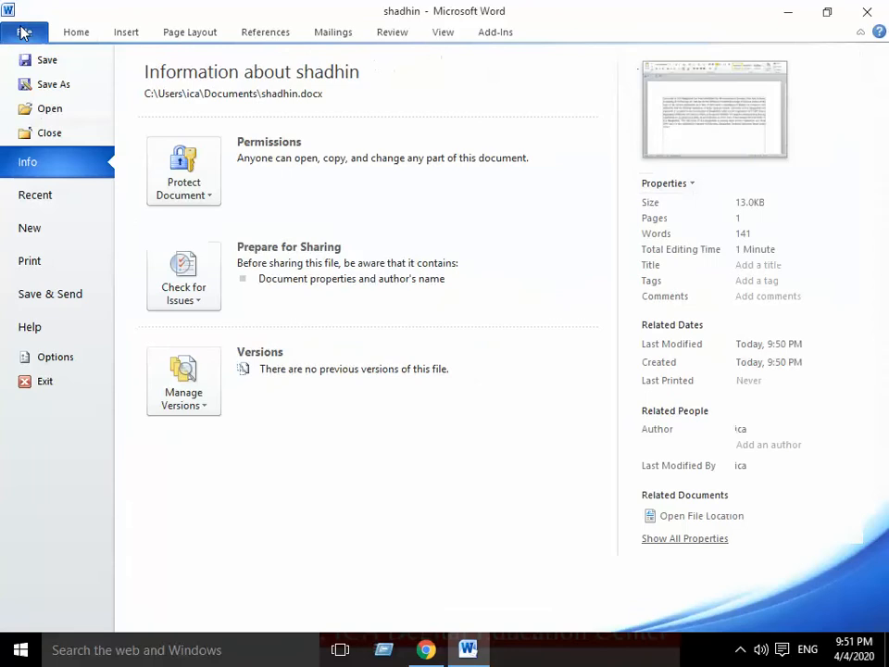
left_click(29, 262)
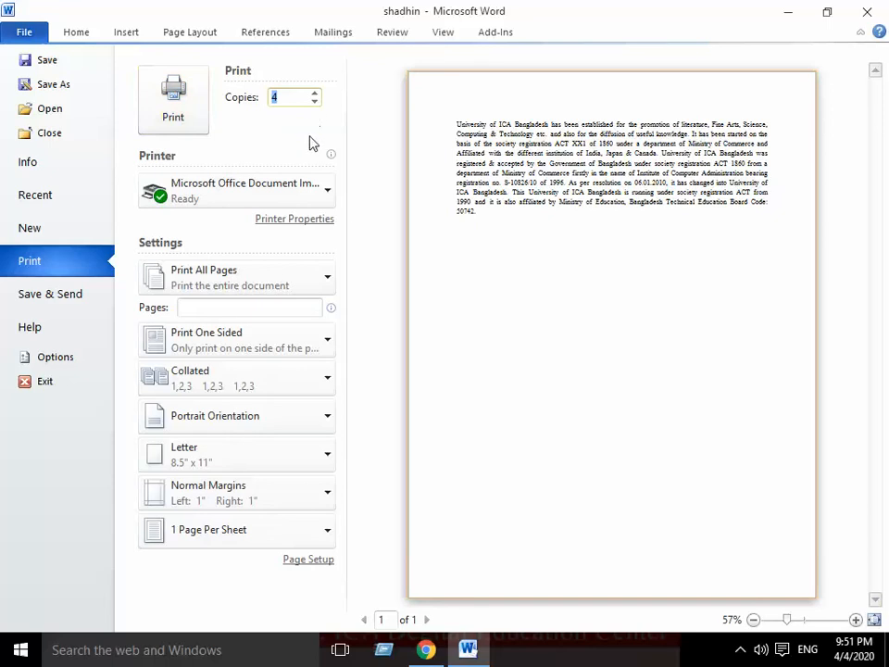
left_click(324, 192)
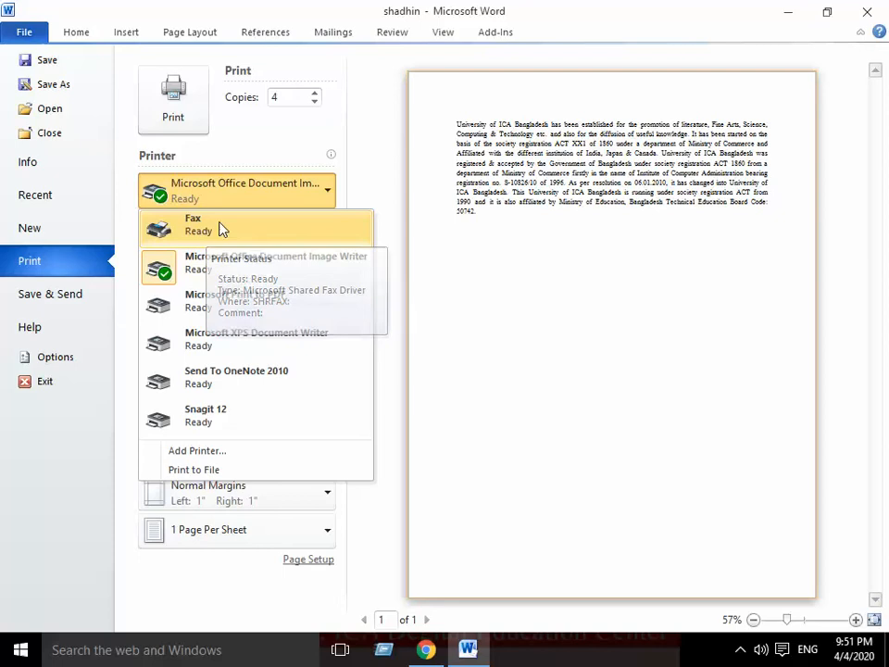
left_click(291, 136)
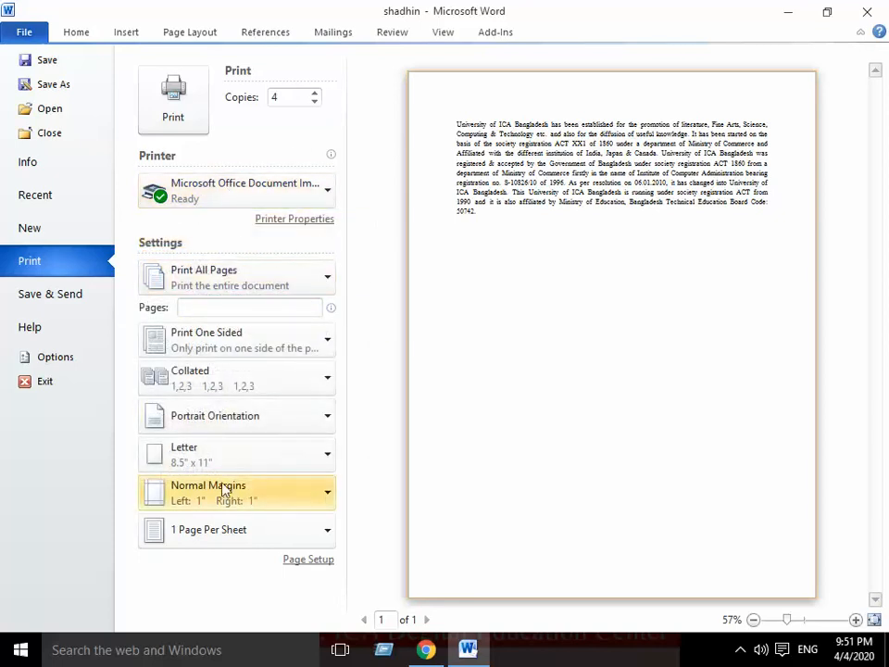
left_click(329, 456)
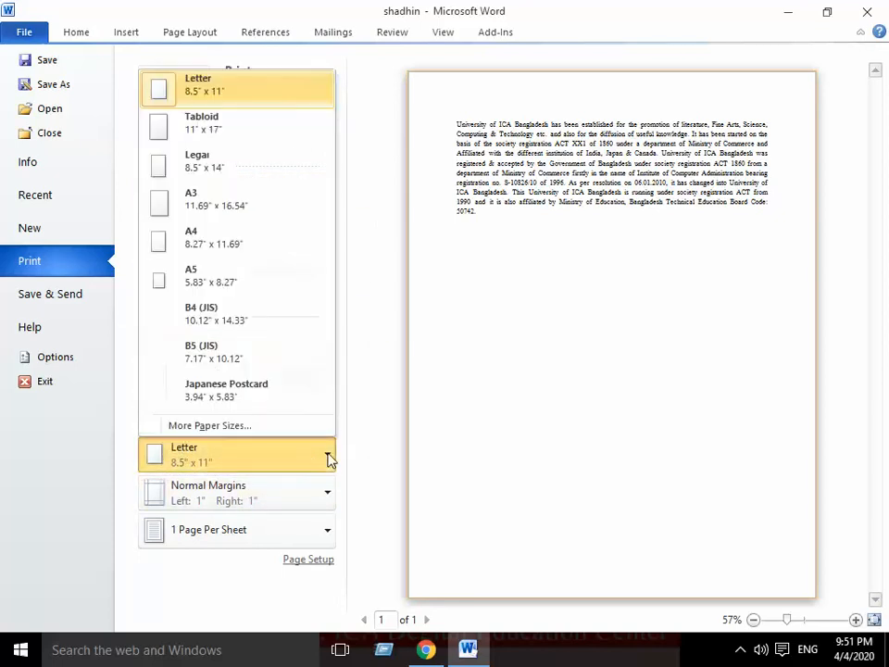
left_click(219, 243)
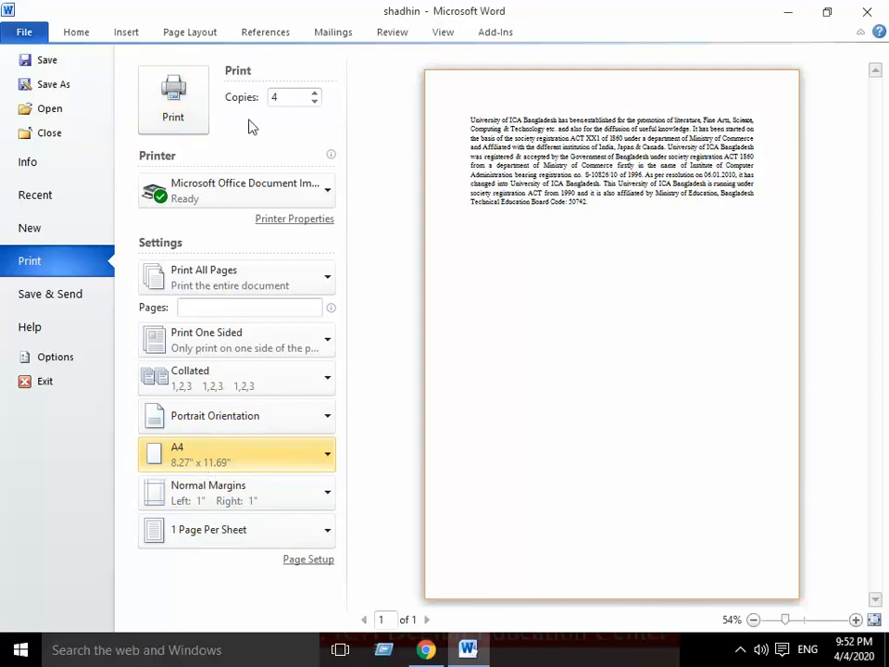
Step: Try to print one copy of the document with Microsoft Office Document Image Writer, and cancel saving its output file
left_click(26, 33)
left_click(31, 34)
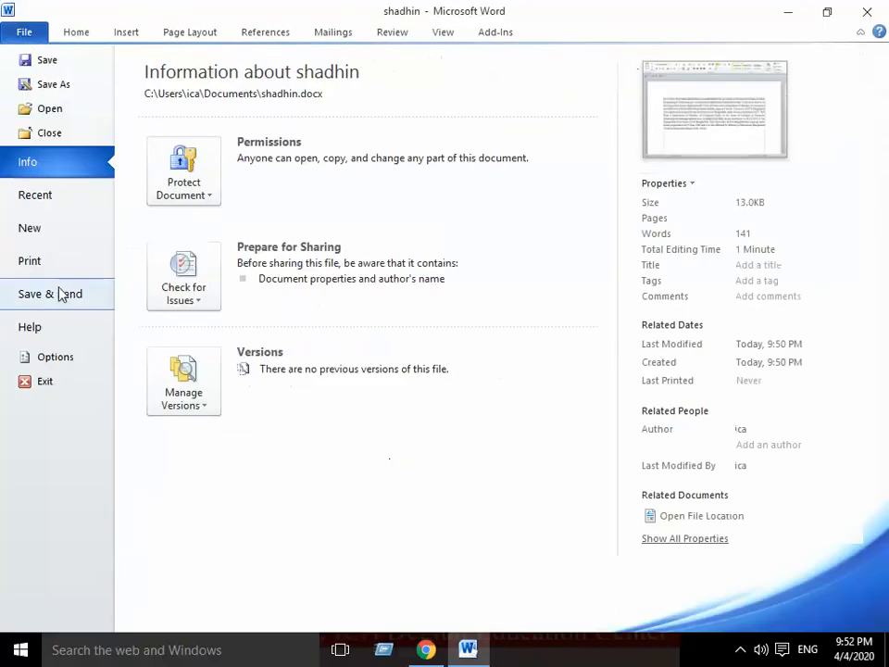
left_click(60, 261)
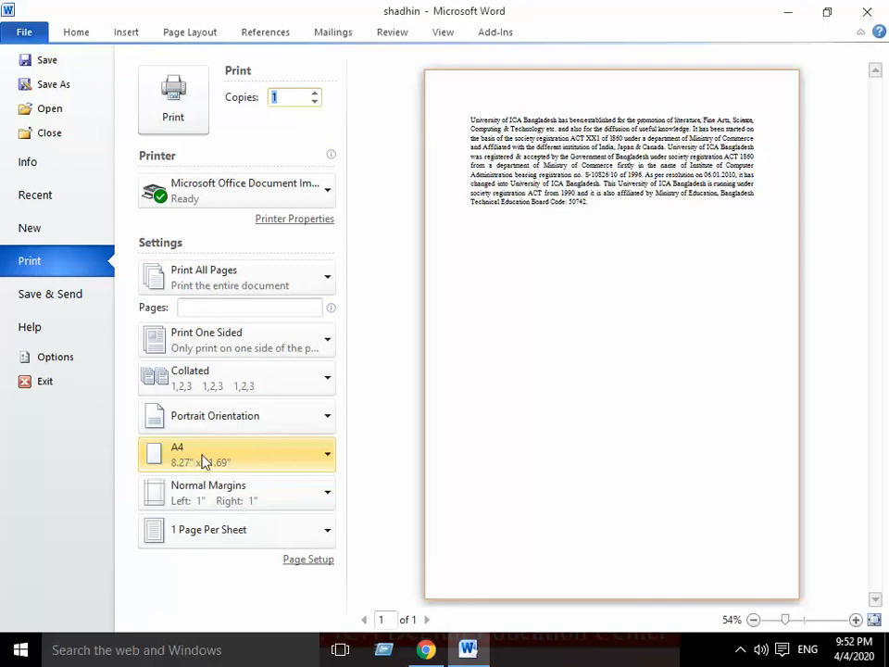
left_click(180, 111)
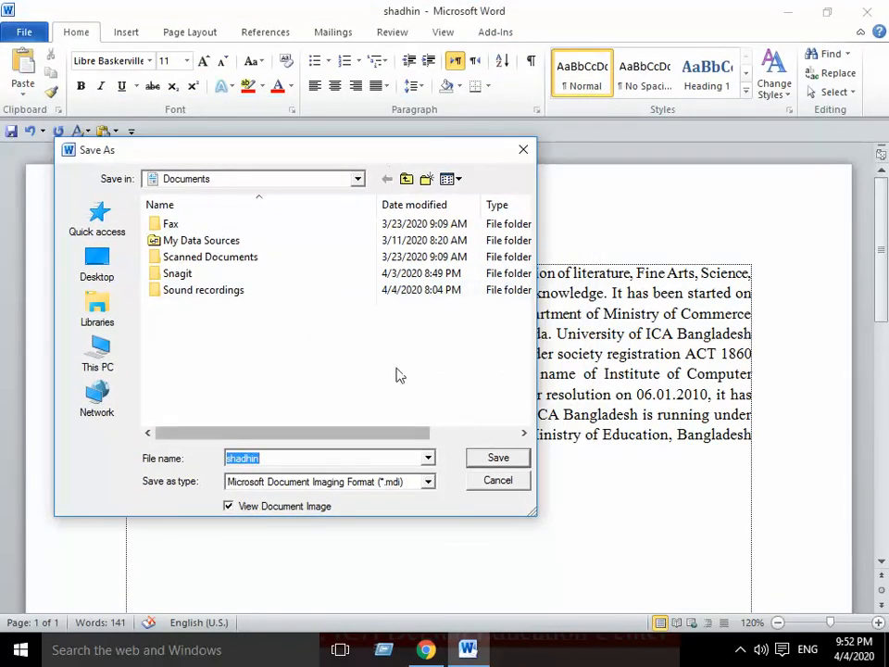
left_click(523, 150)
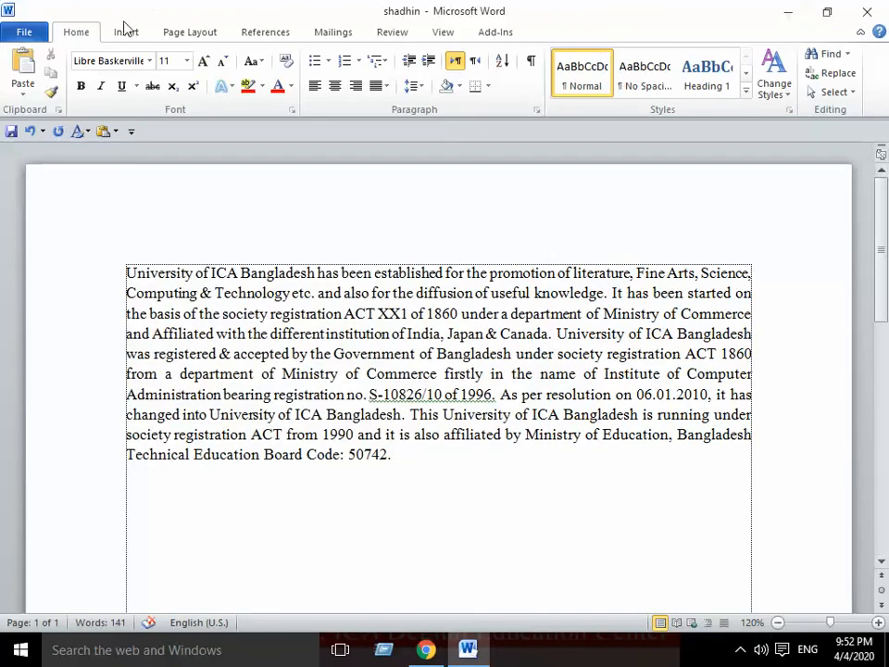
Step: Close the open document and save its changes
left_click(24, 32)
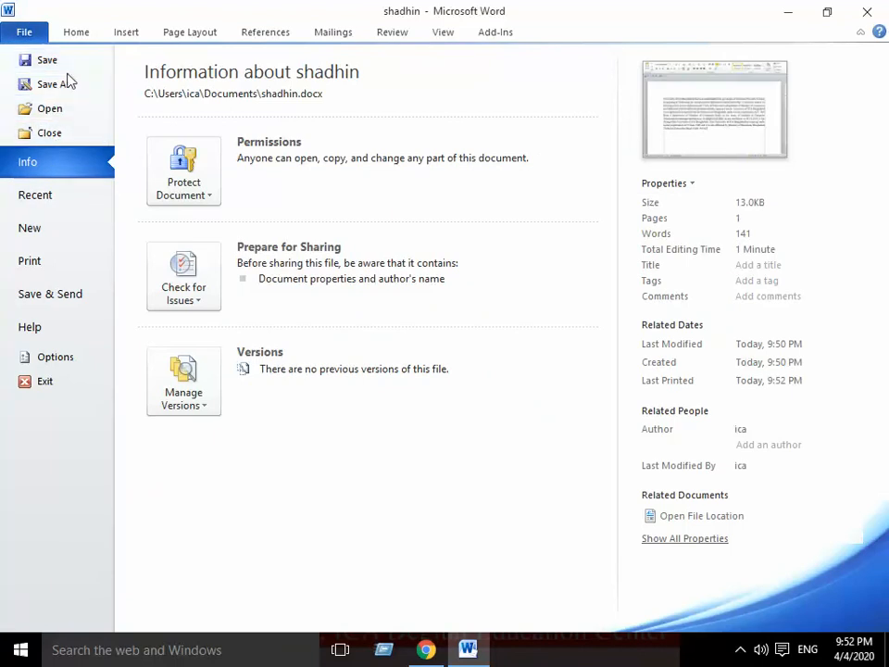
left_click(51, 135)
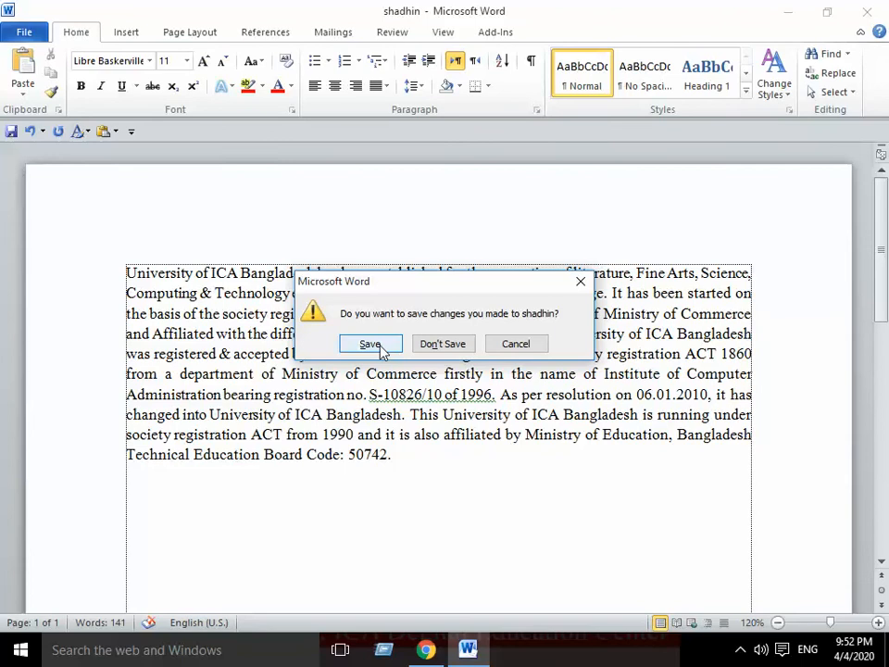
left_click(370, 344)
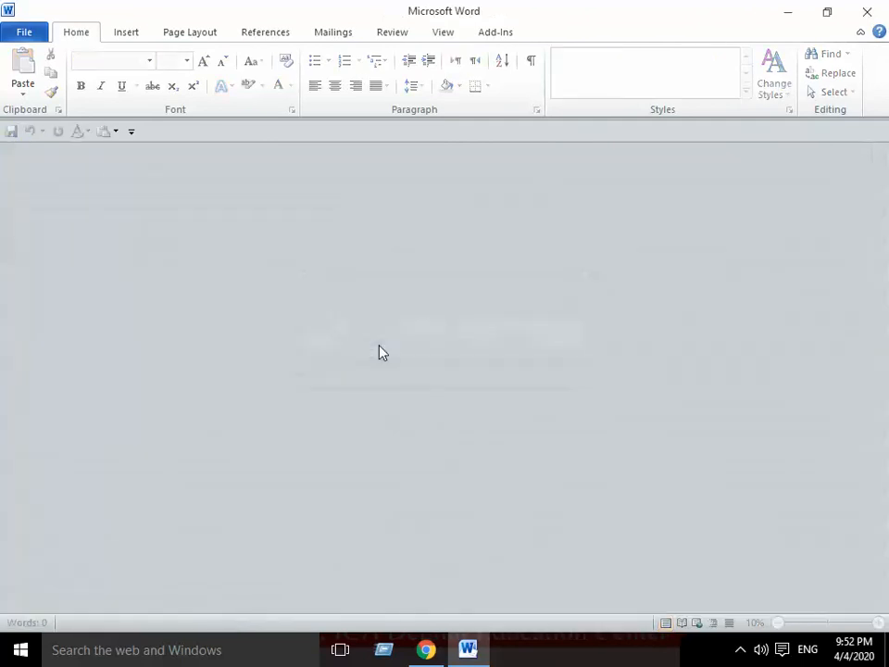
Step: Create a new document from the Blank document template and look over its empty page
left_click(24, 34)
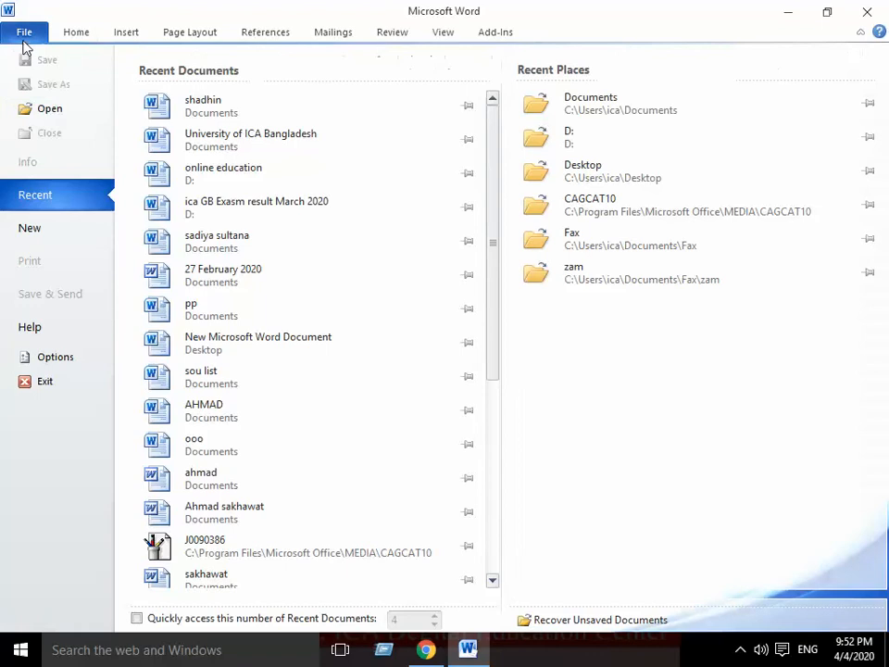
left_click(30, 232)
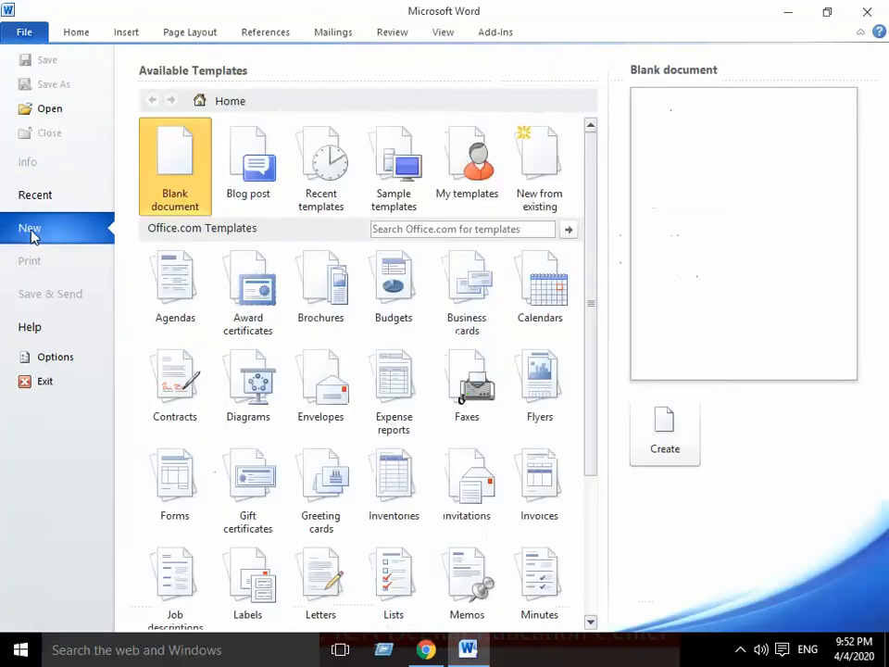
left_click(683, 452)
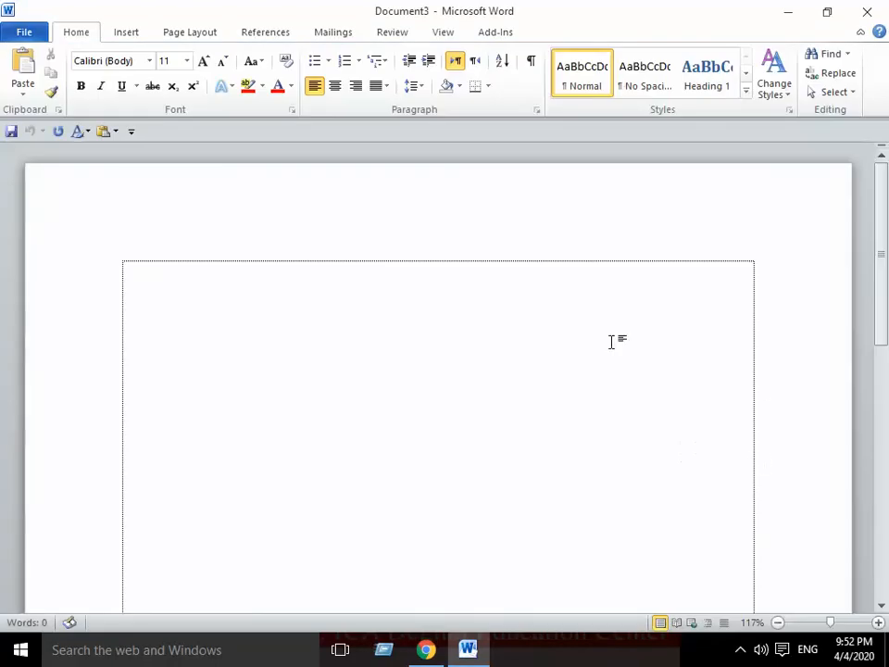
scroll(606, 344, "down", 3)
scroll(604, 347, "down", 3)
scroll(606, 349, "up", 8)
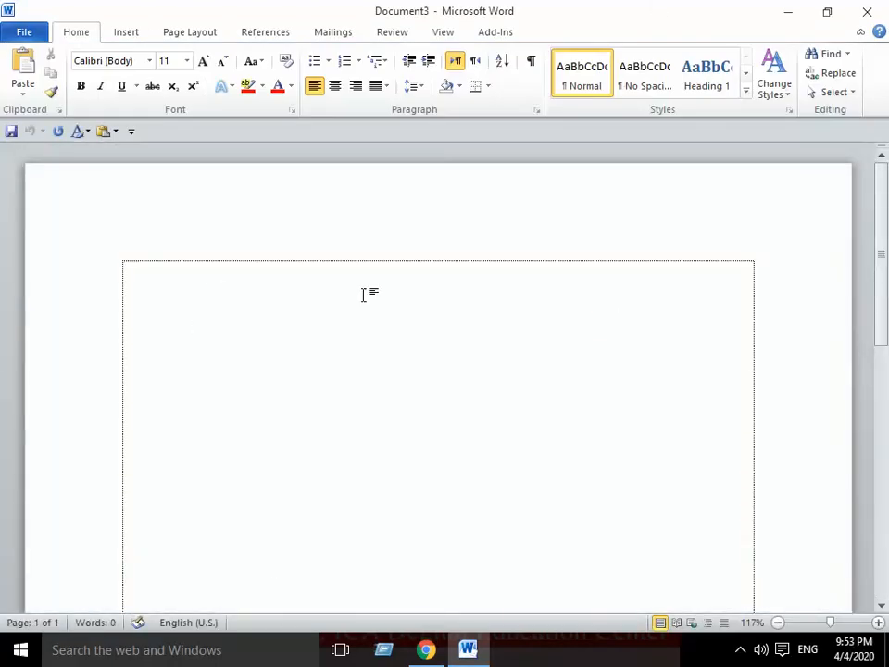
scroll(285, 438, "down", 3)
scroll(287, 439, "down", 5)
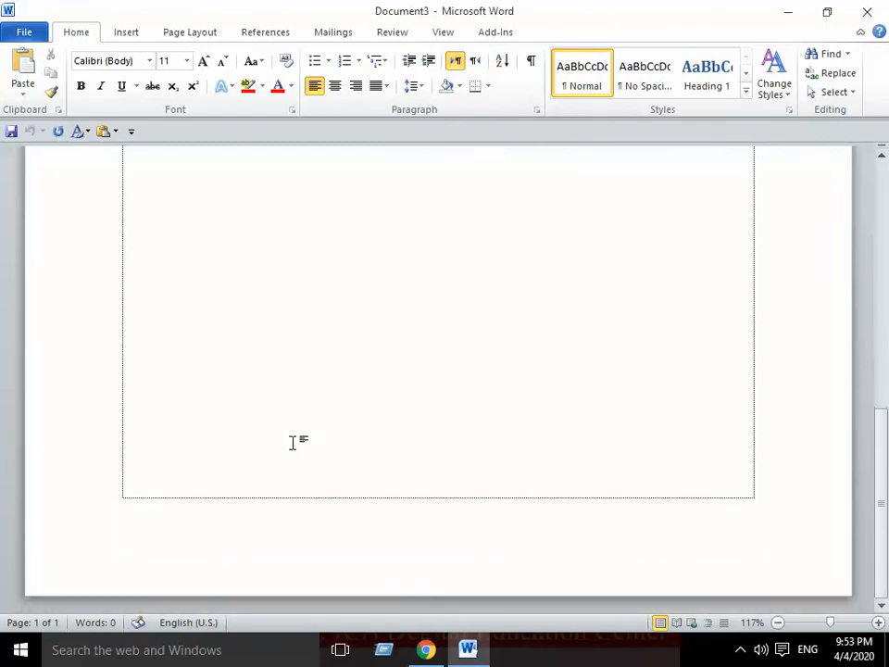
scroll(293, 442, "up", 3)
scroll(292, 442, "up", 3)
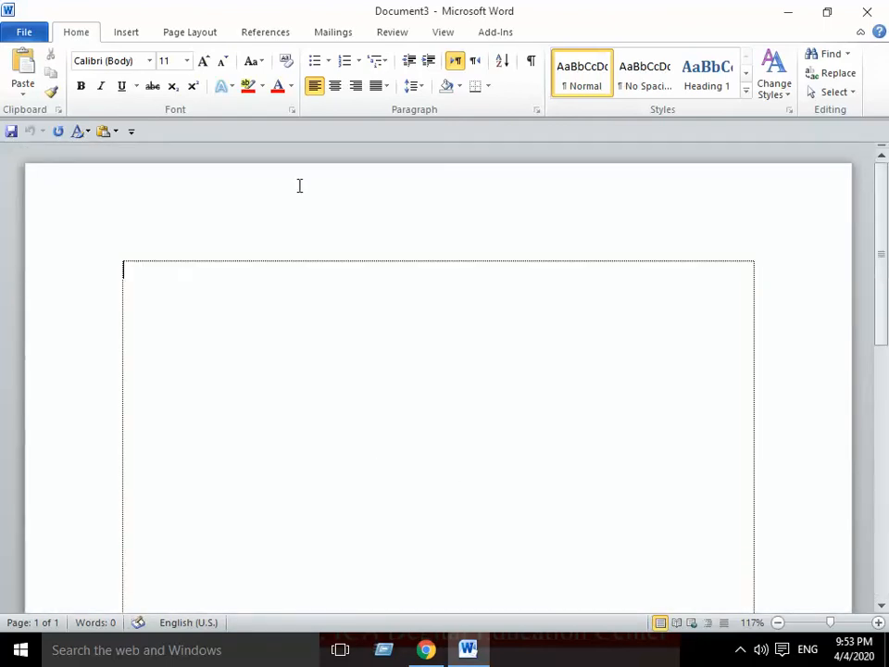
Step: Exit Word, leaving the blank document unsaved
left_click(37, 37)
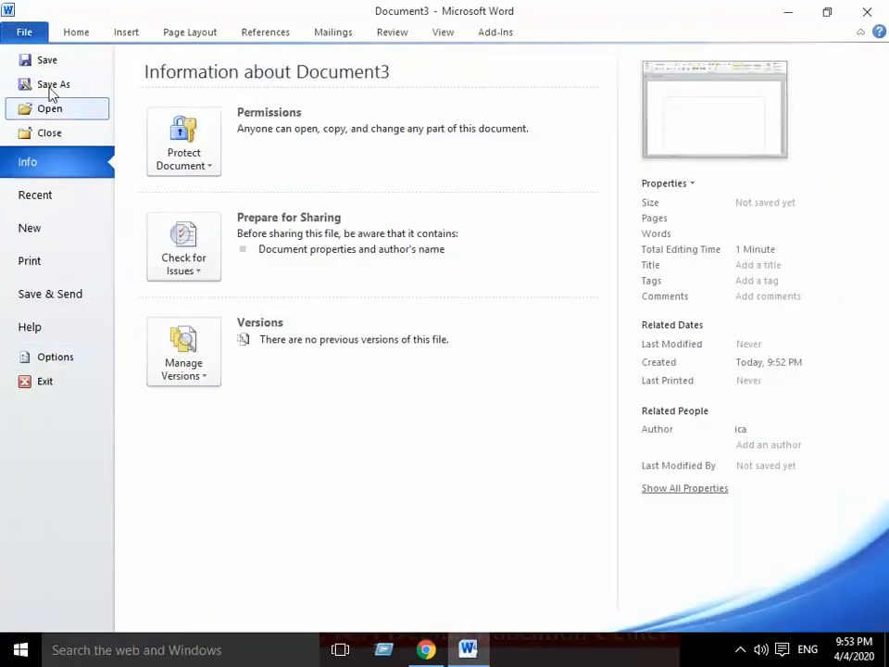
left_click(30, 33)
left_click(31, 36)
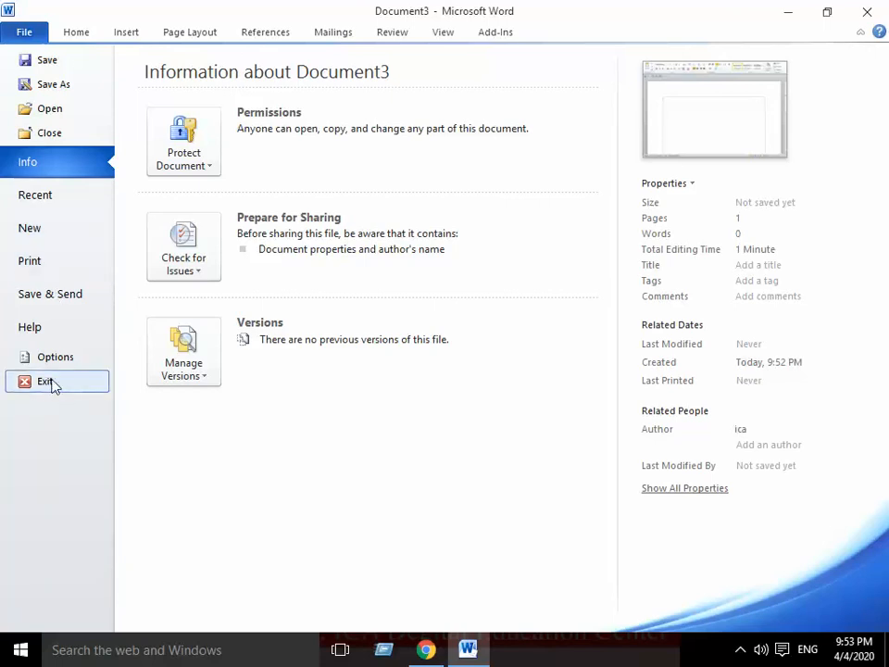
left_click(30, 36)
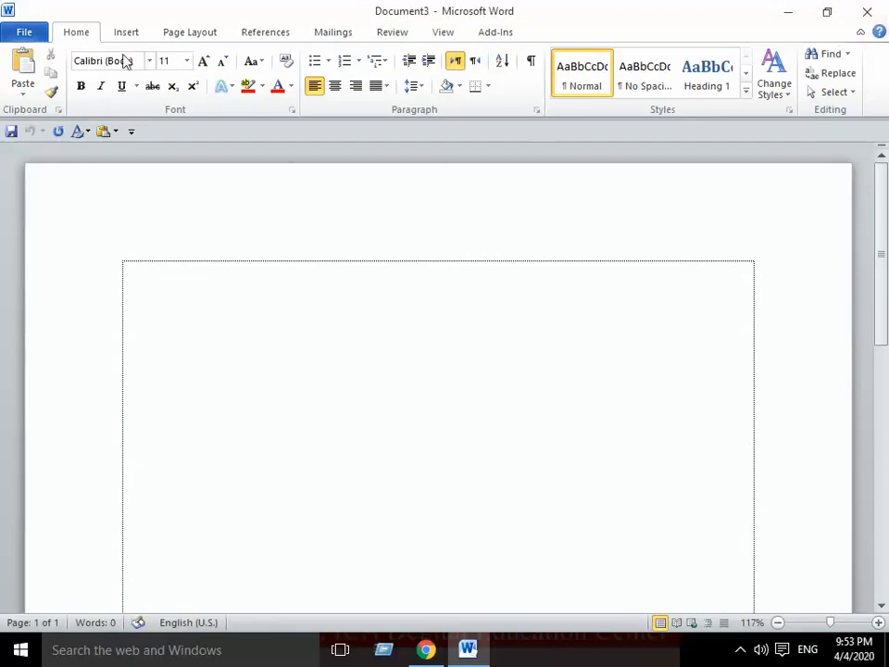
left_click(23, 33)
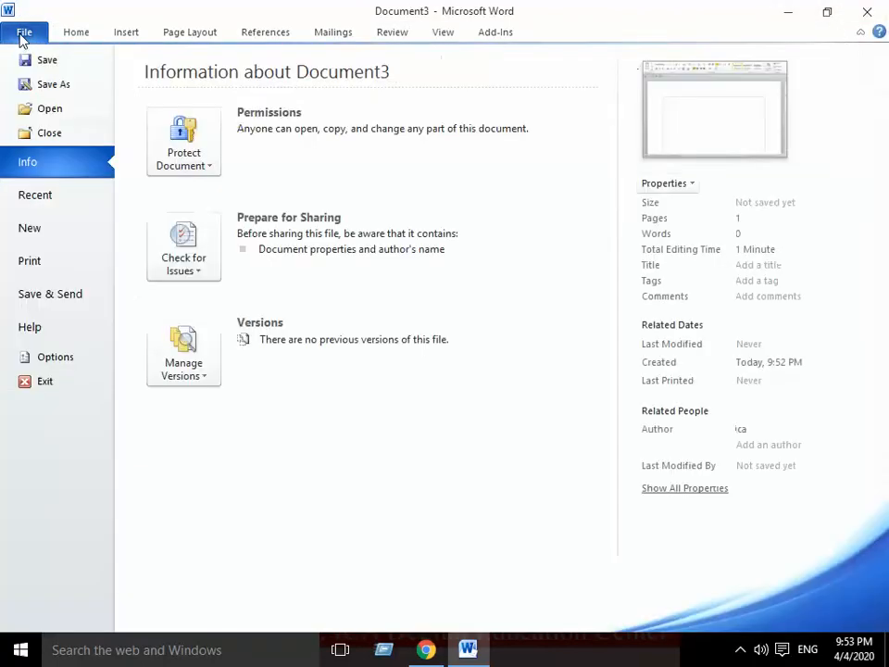
left_click(48, 394)
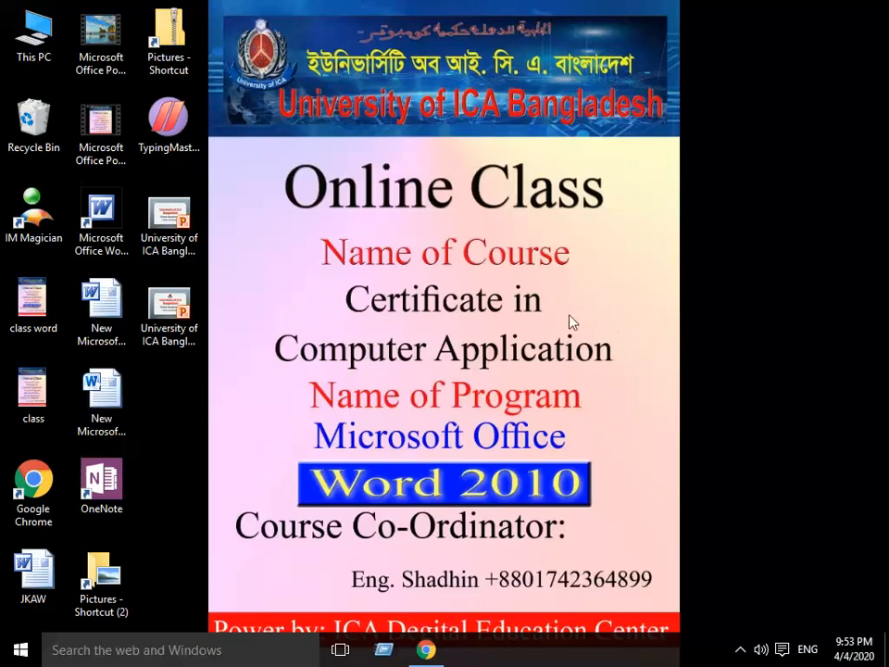
left_click(742, 651)
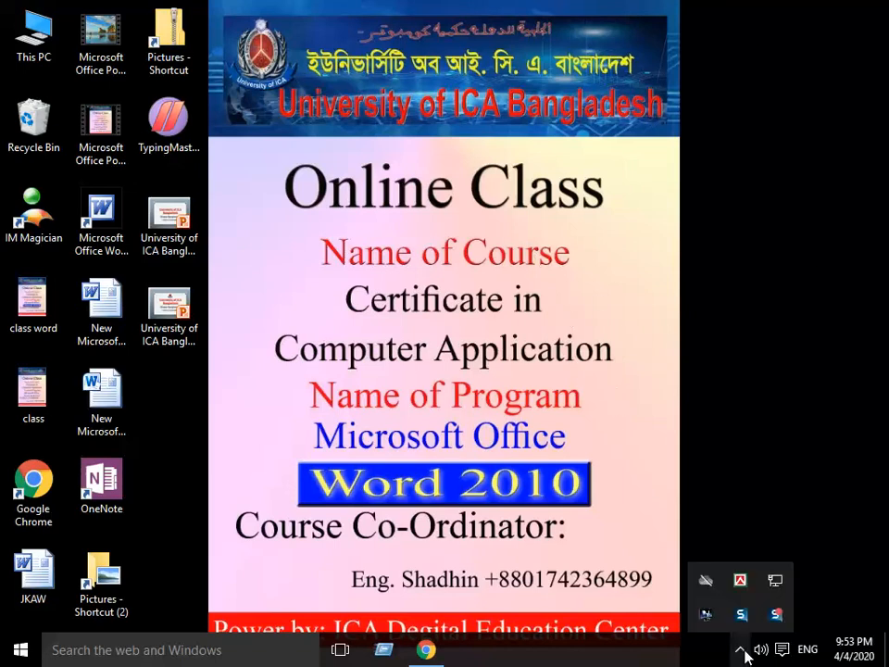